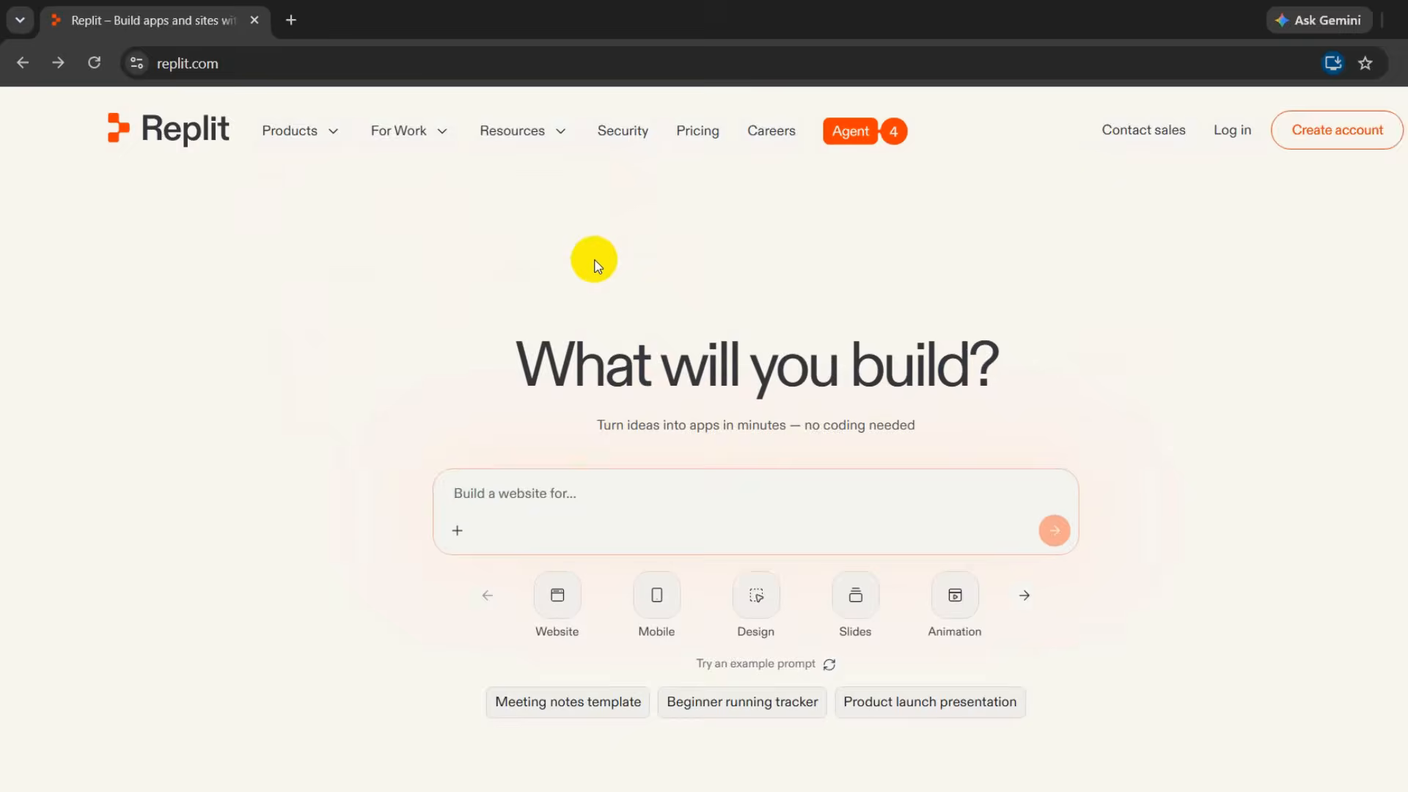
Create a Replit account by signing up with a Google account and continue with the free Starter plan.
{"action": "left_click", "coordinate": [191, 66]}
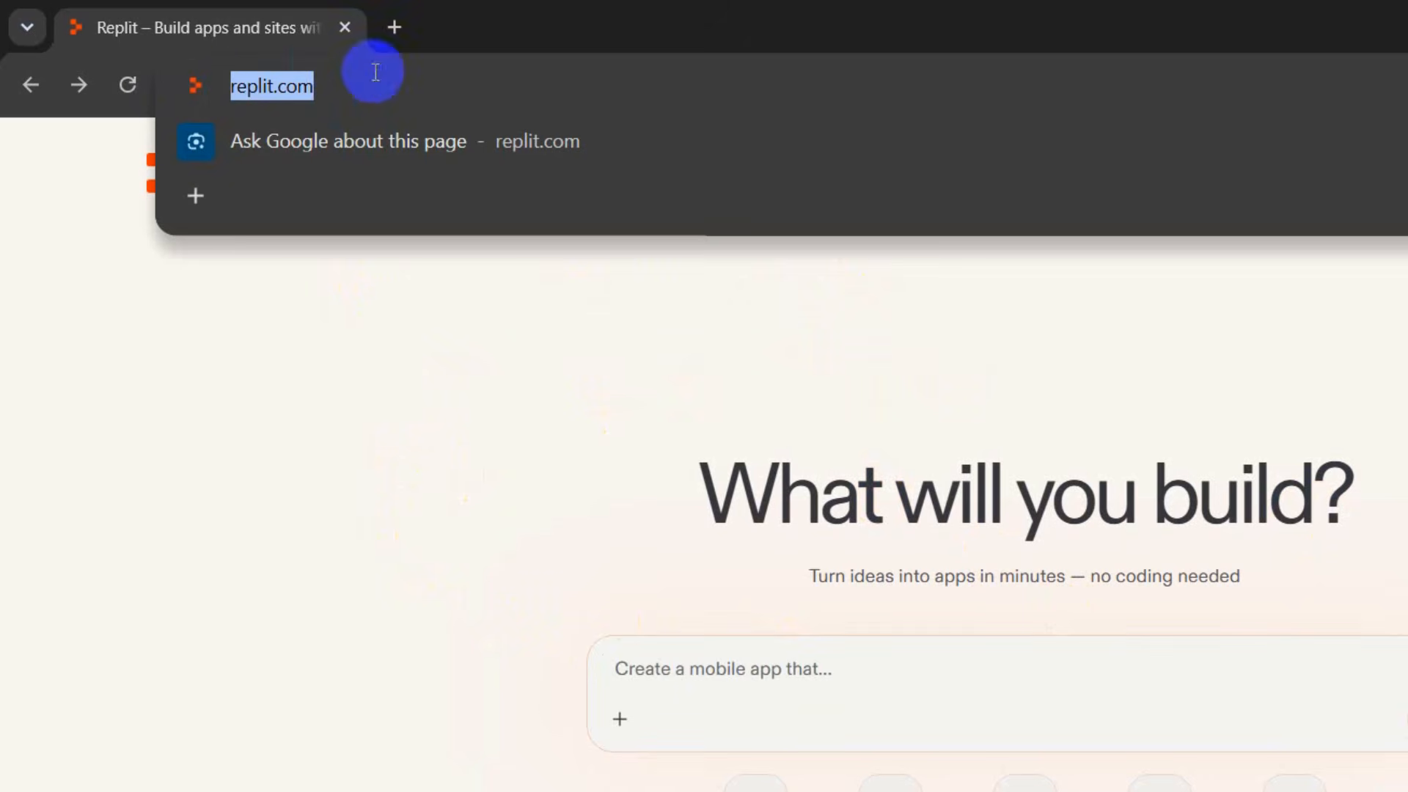
{"action": "left_click", "coordinate": [405, 506]}
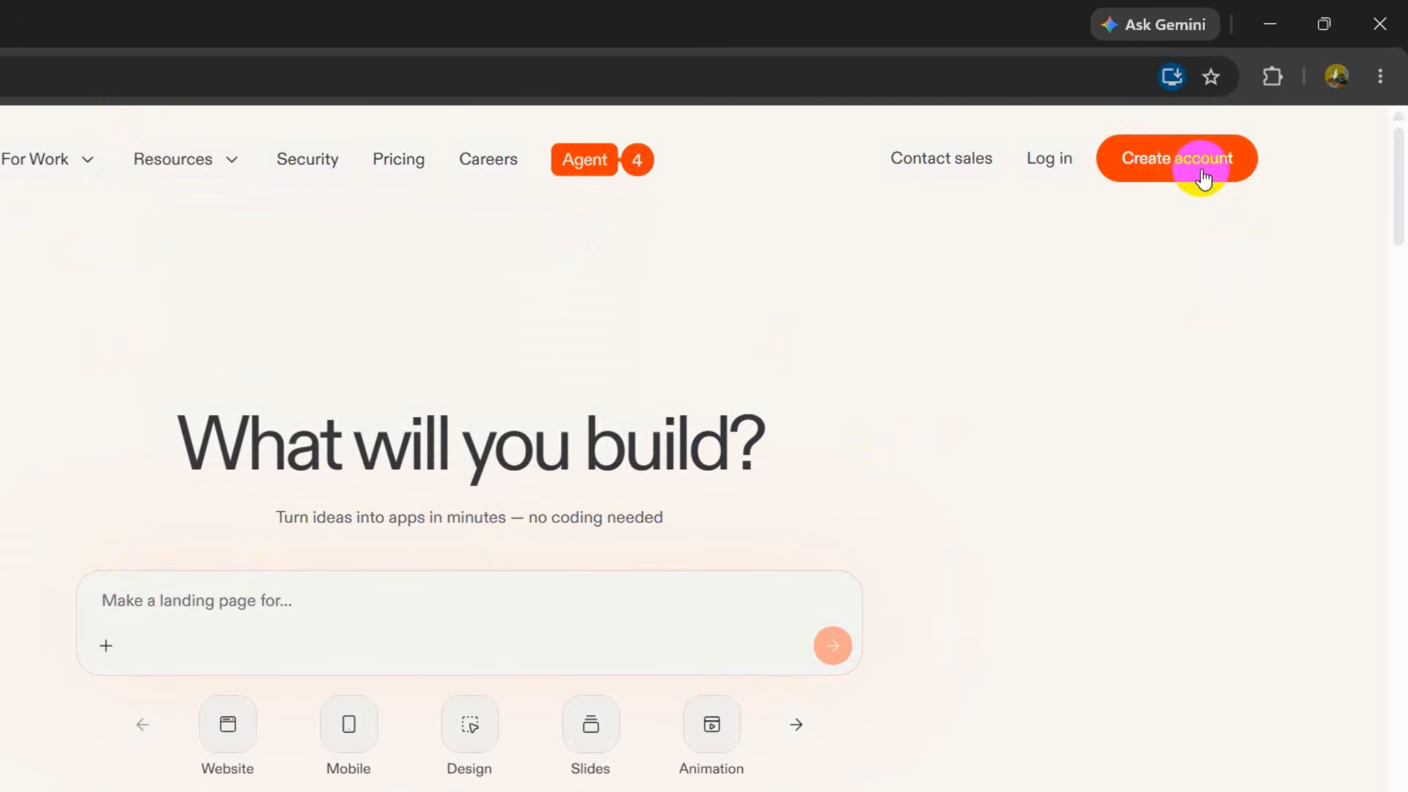
{"action": "left_click", "coordinate": [1201, 170]}
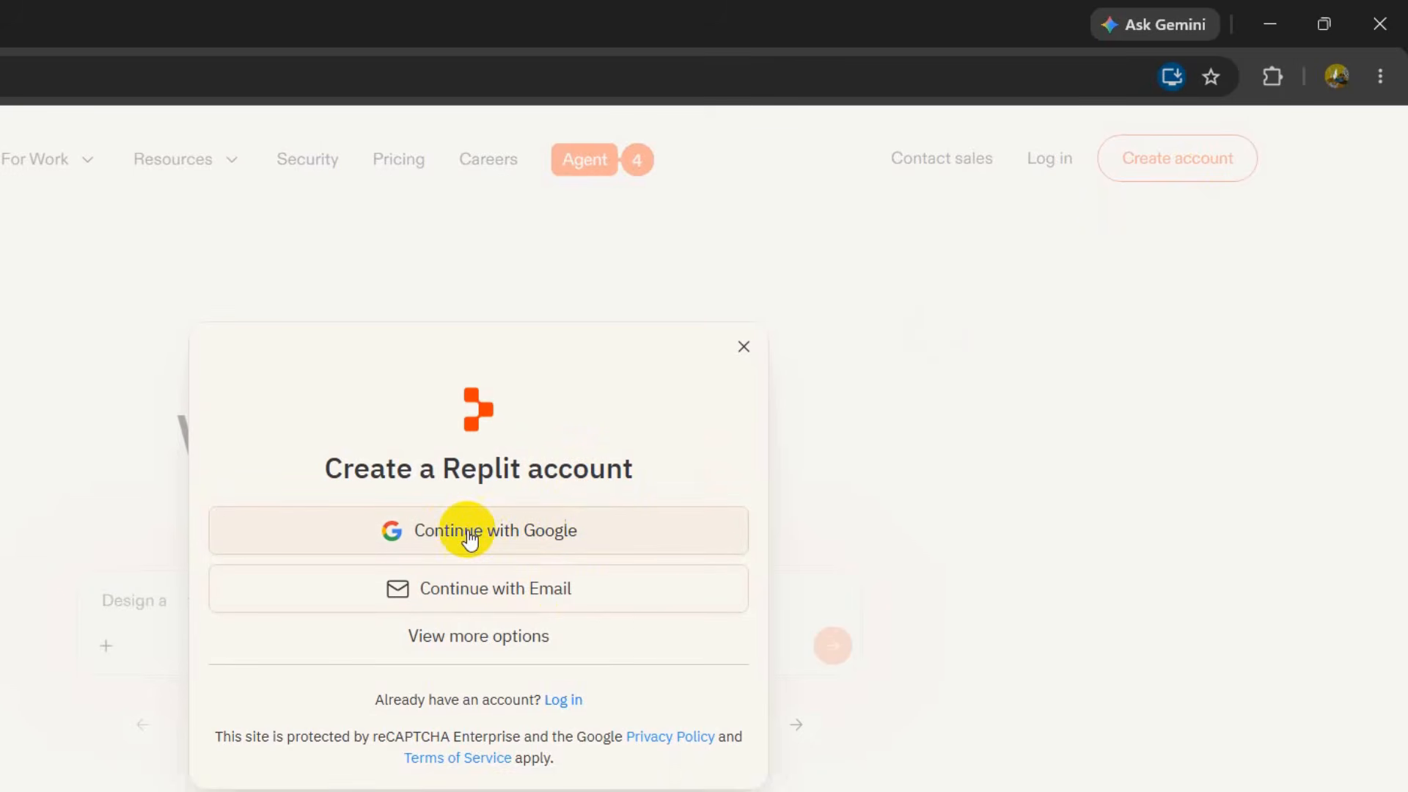
{"action": "left_click", "coordinate": [565, 519]}
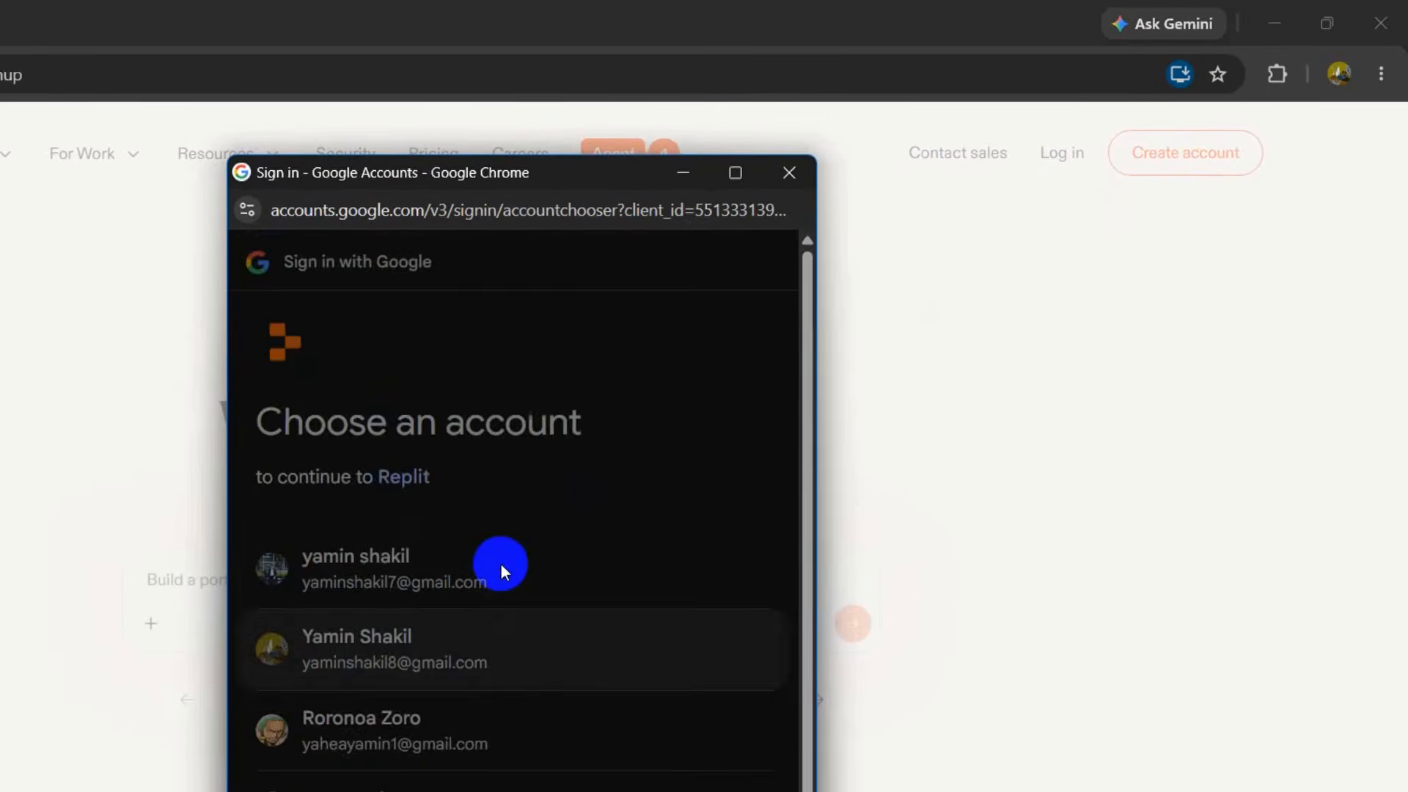
{"action": "left_click", "coordinate": [394, 649]}
{"action": "left_click", "coordinate": [812, 635]}
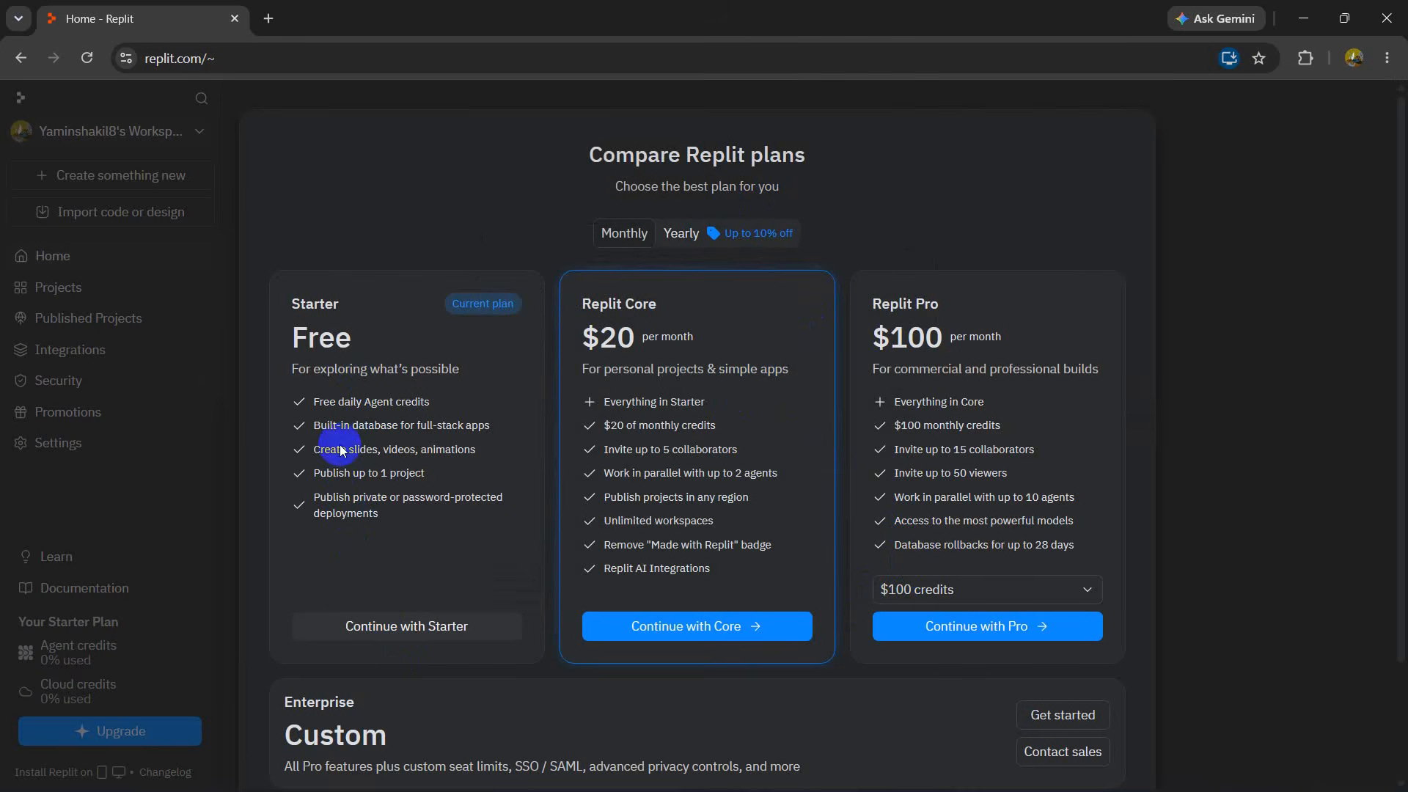
{"action": "left_click", "coordinate": [429, 626]}
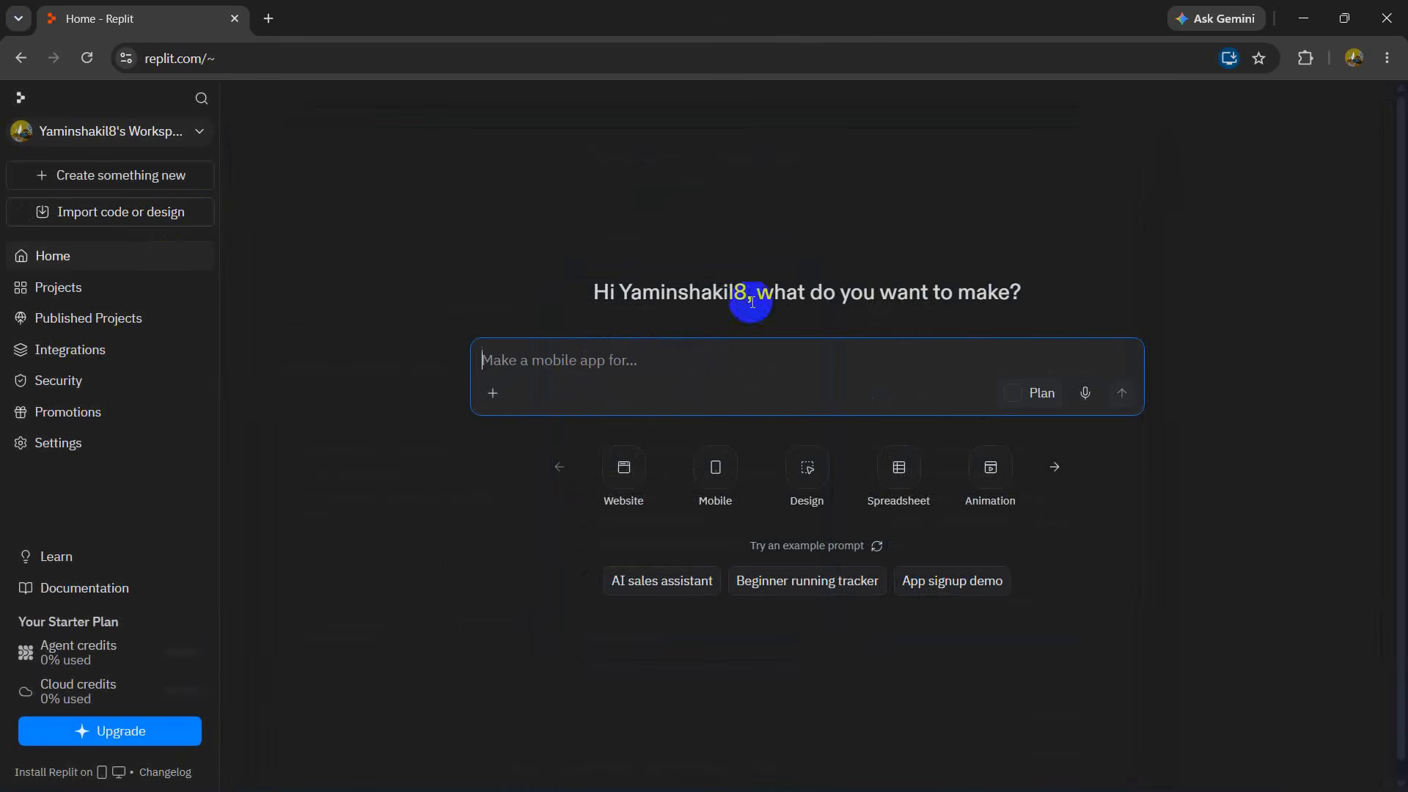
Set the project type to Website and enter a prompt for an expensive, heavily animated ropex watch store whose hero connects watch parts on scroll.
{"action": "scroll", "coordinate": [587, 354], "scroll_direction": "down", "scroll_amount": 1}
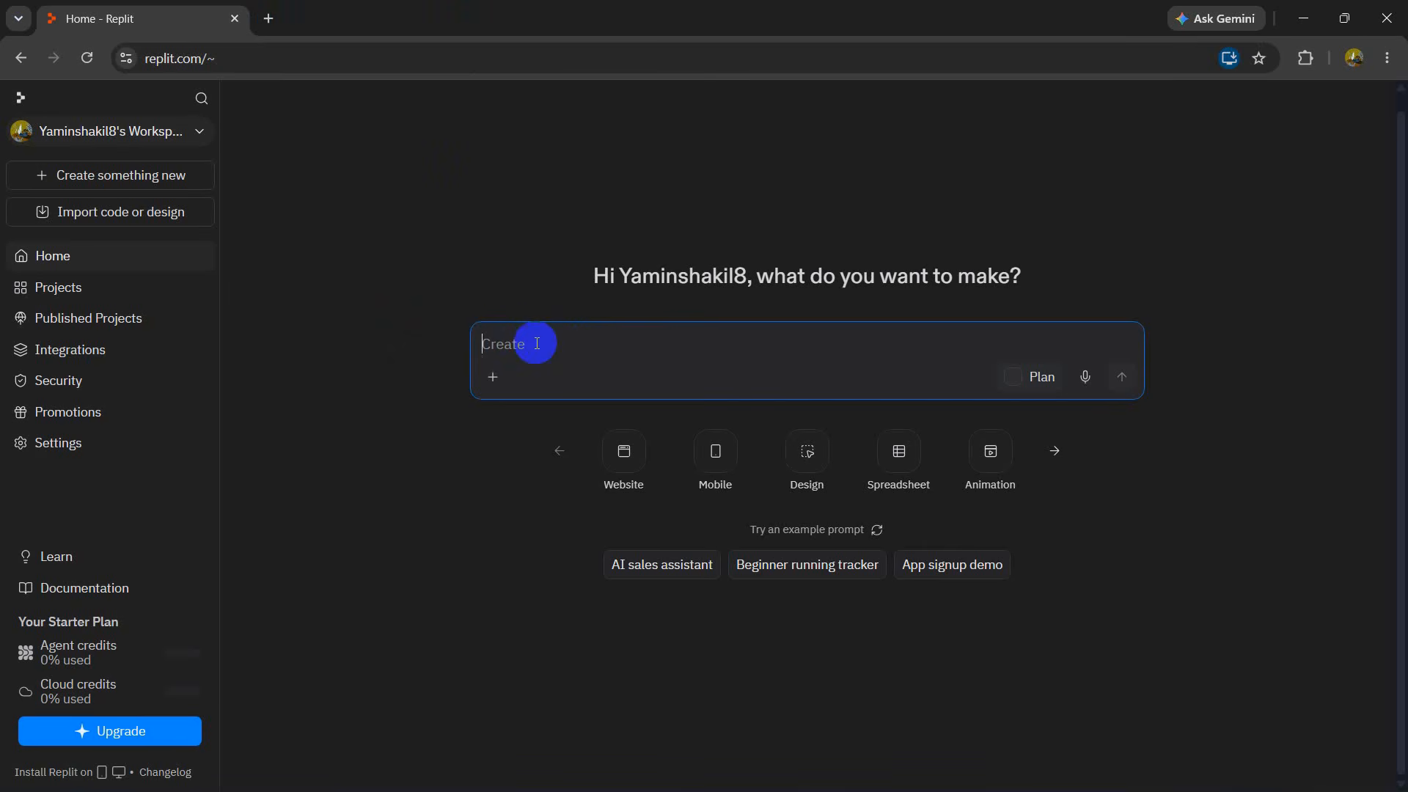
{"action": "left_click", "coordinate": [624, 452]}
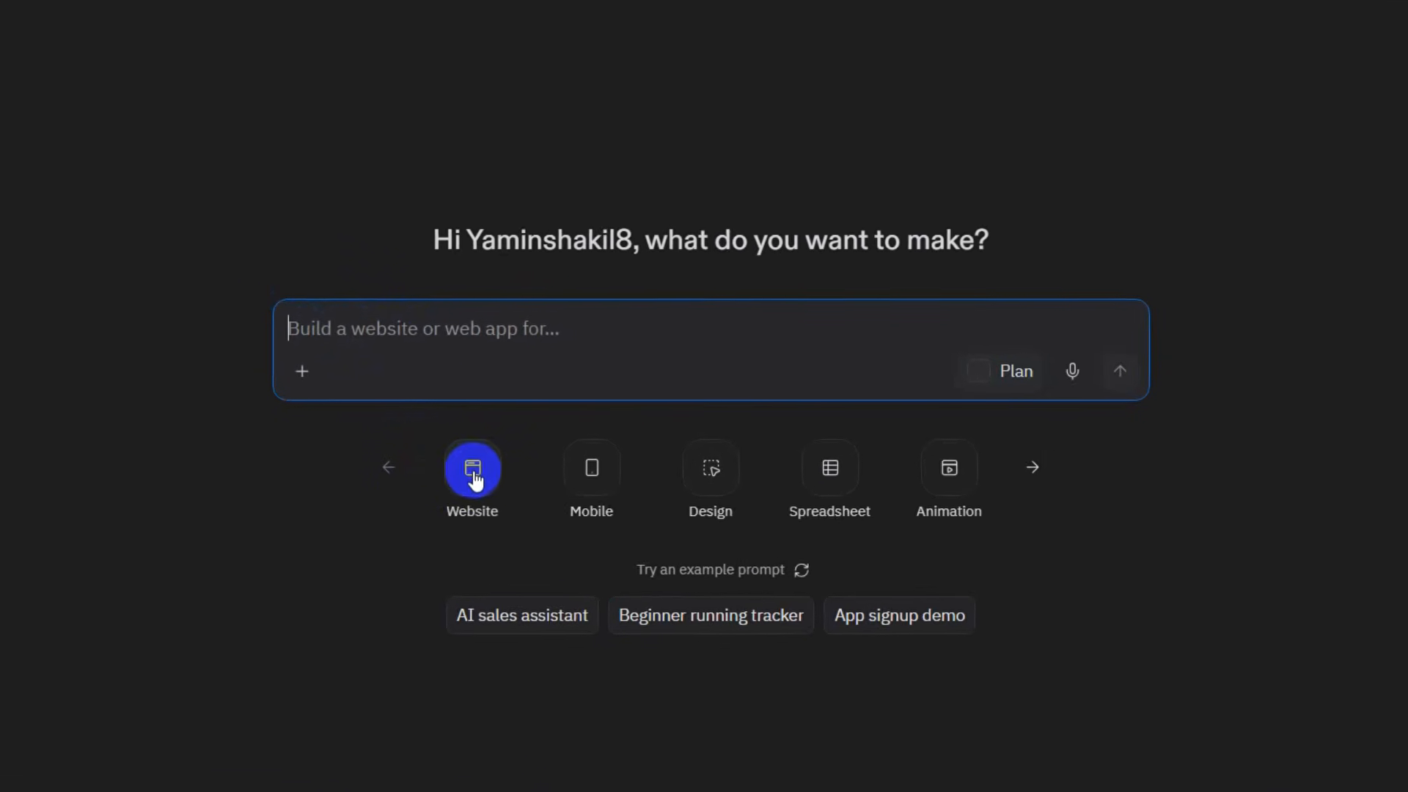
{"action": "left_click", "coordinate": [595, 473]}
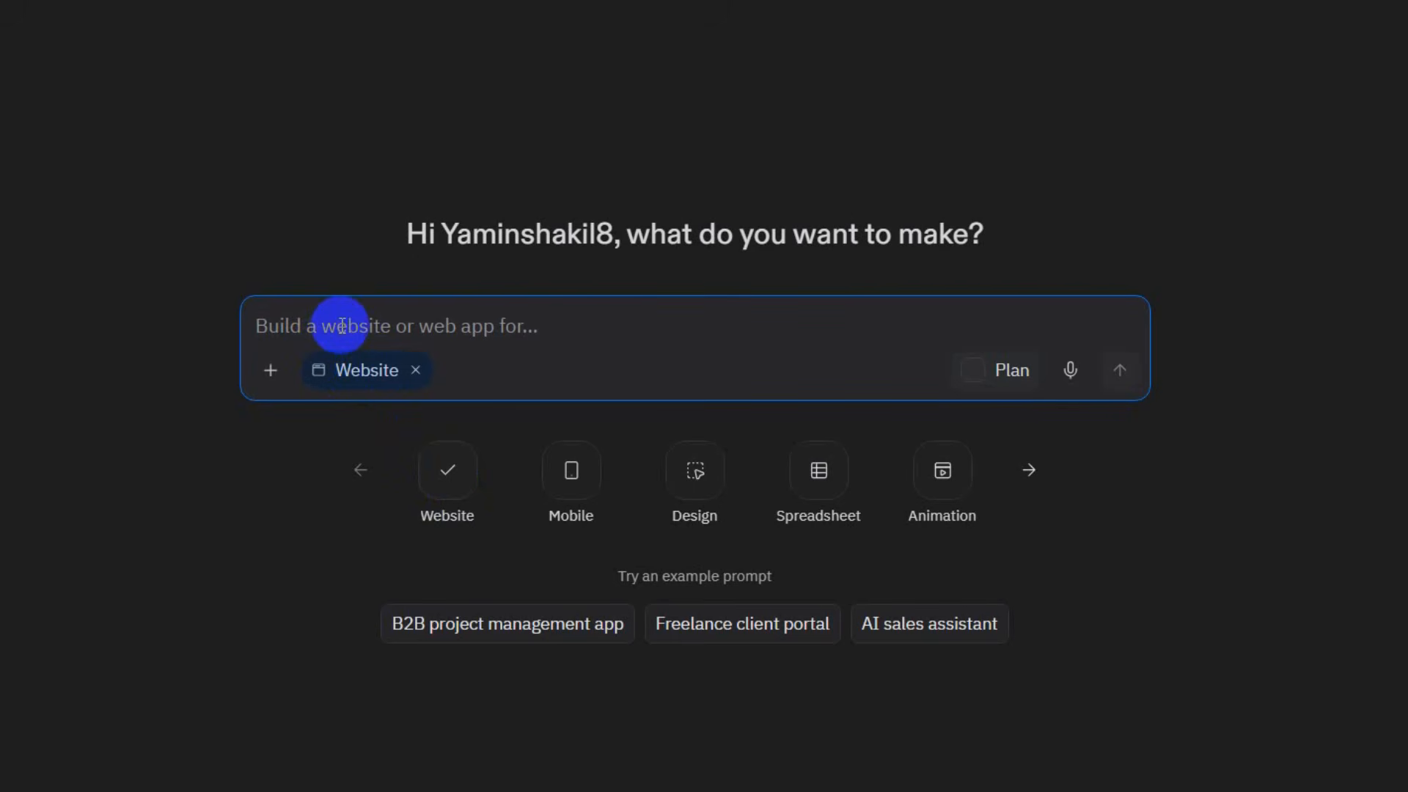
{"action": "type", "text": "i want to build a expensive watch sell website with amazing animation .in the hero section when we scroll down the animation will show every part of the connecting with each other one by one . the website should look expensive and a lot of animation . the brand name is ropex ."}
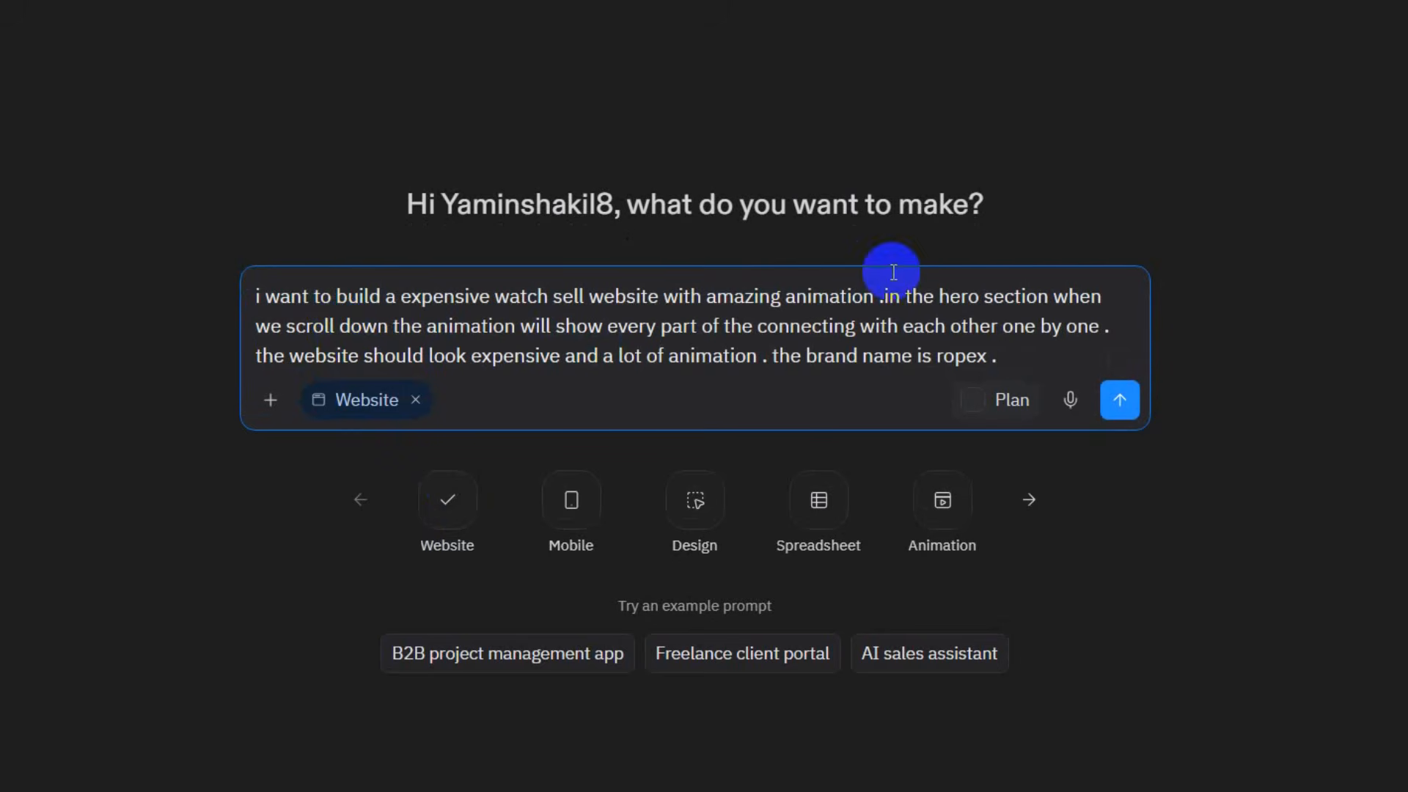
{"action": "left_click_drag", "start_coordinate": [265, 305], "coordinate": [925, 362]}
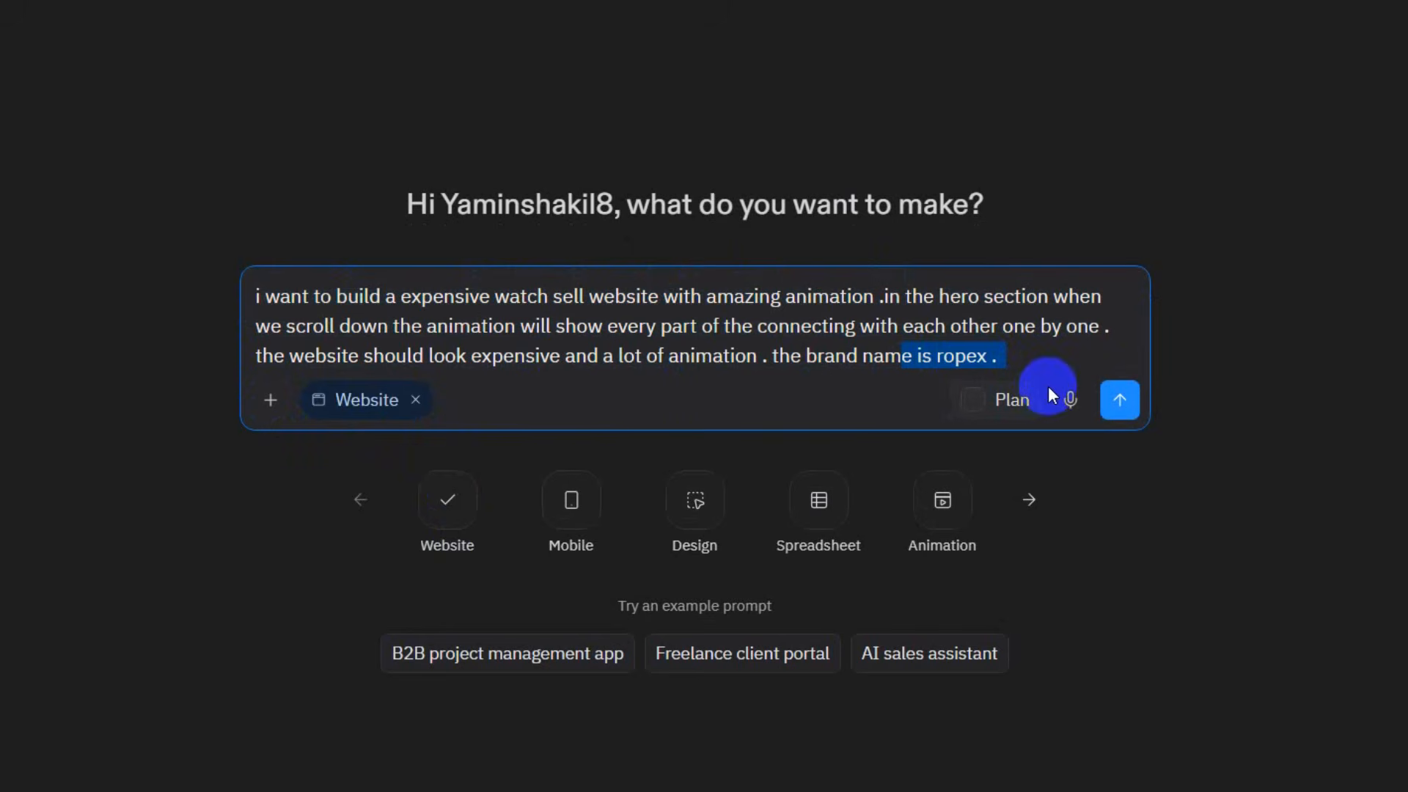
{"action": "left_click", "coordinate": [1008, 355]}
Add the Storyboard skill to the website prompt.
{"action": "left_click", "coordinate": [270, 401]}
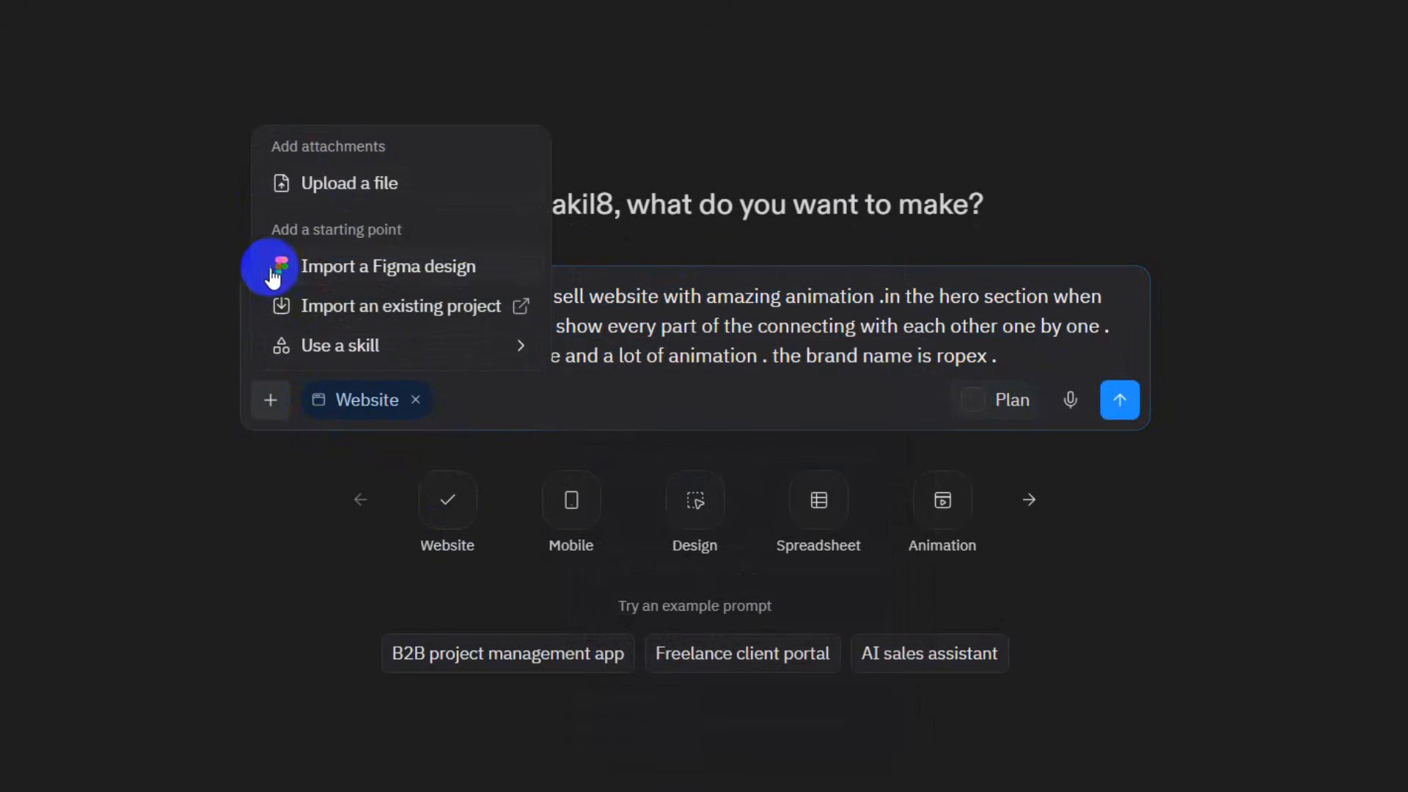
{"action": "mouse_move", "coordinate": [524, 345]}
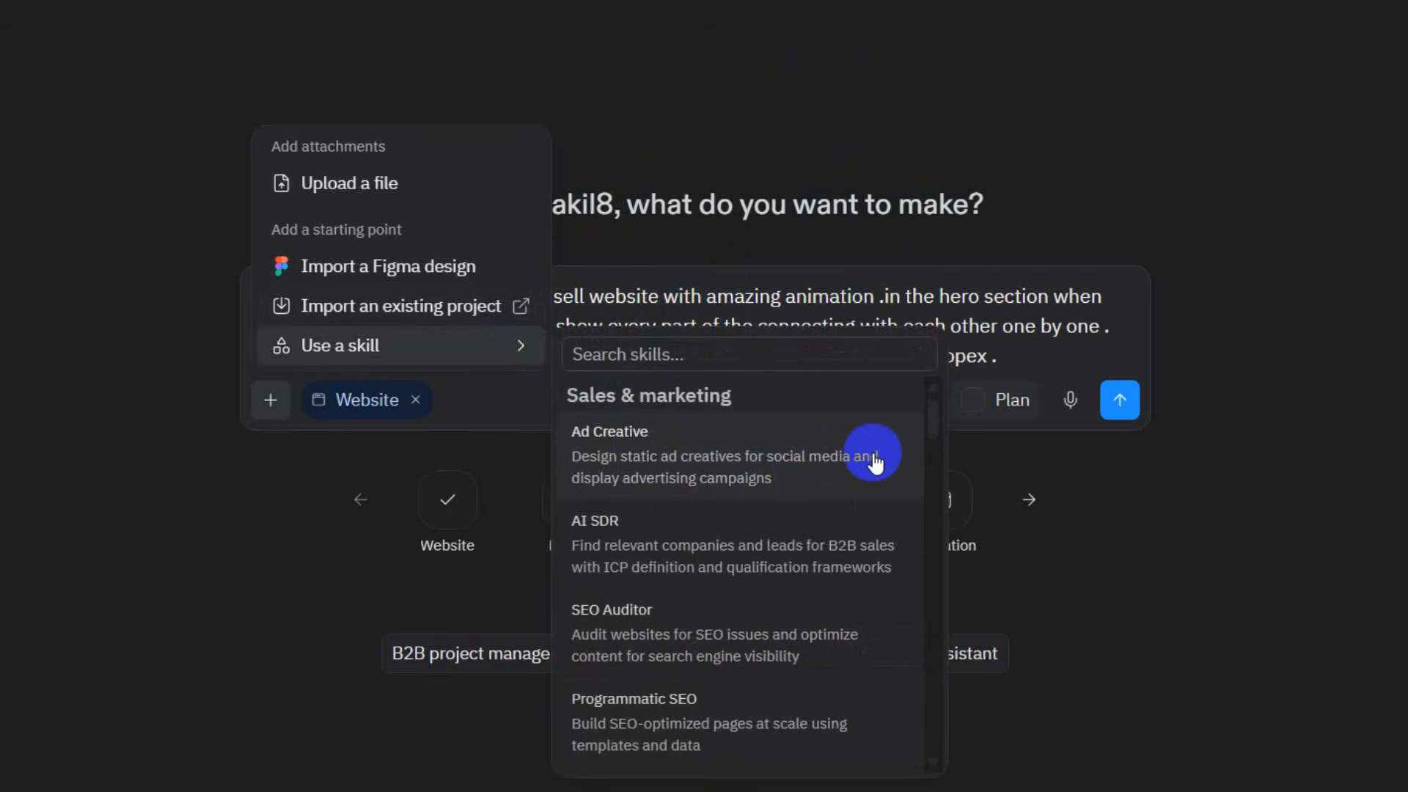
{"action": "scroll", "coordinate": [862, 497], "scroll_direction": "down", "scroll_amount": 1}
{"action": "scroll", "coordinate": [729, 513], "scroll_direction": "down", "scroll_amount": 5}
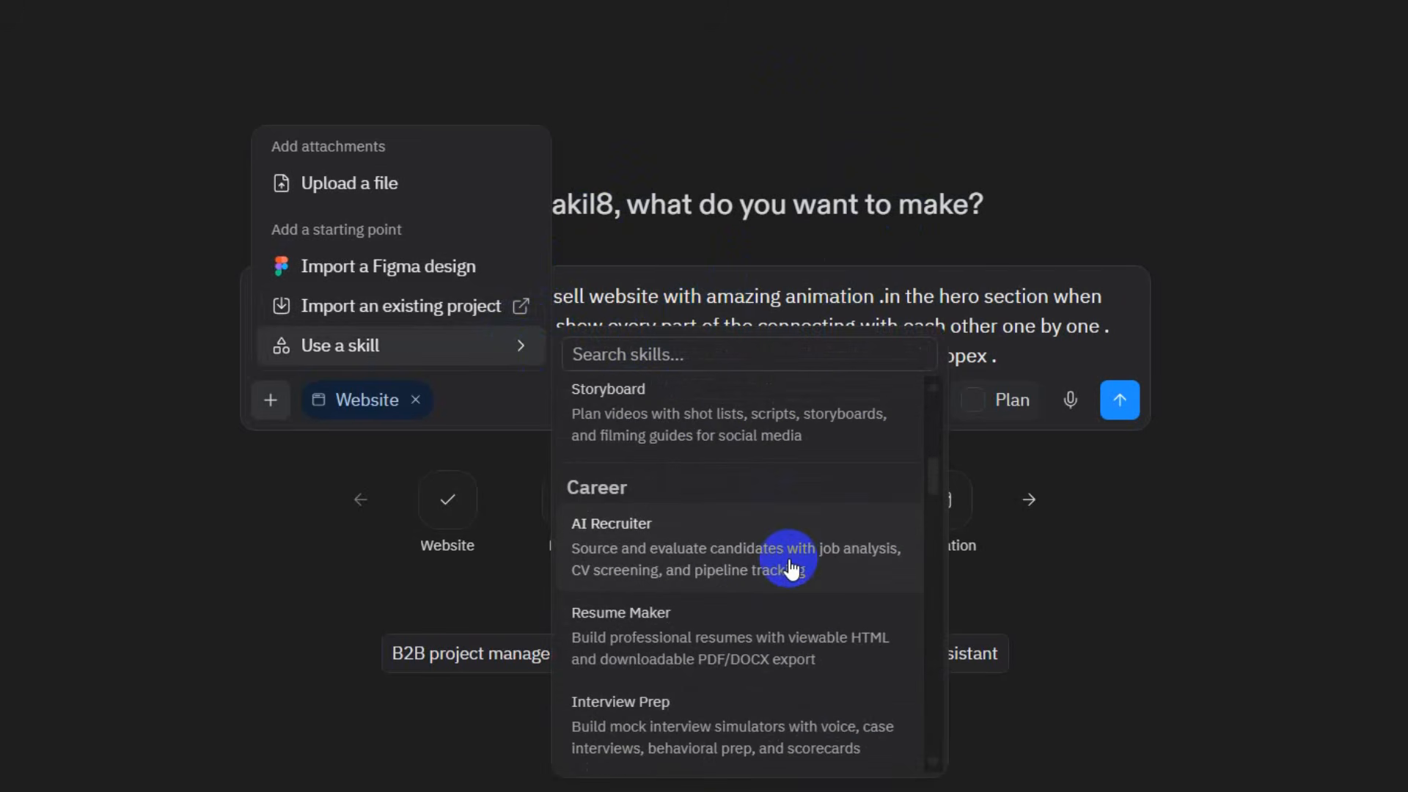
{"action": "scroll", "coordinate": [790, 569], "scroll_direction": "up", "scroll_amount": 1}
{"action": "left_click", "coordinate": [709, 487]}
Add the Ad Creative and SEO Auditor skills to the website prompt.
{"action": "left_click", "coordinate": [271, 399]}
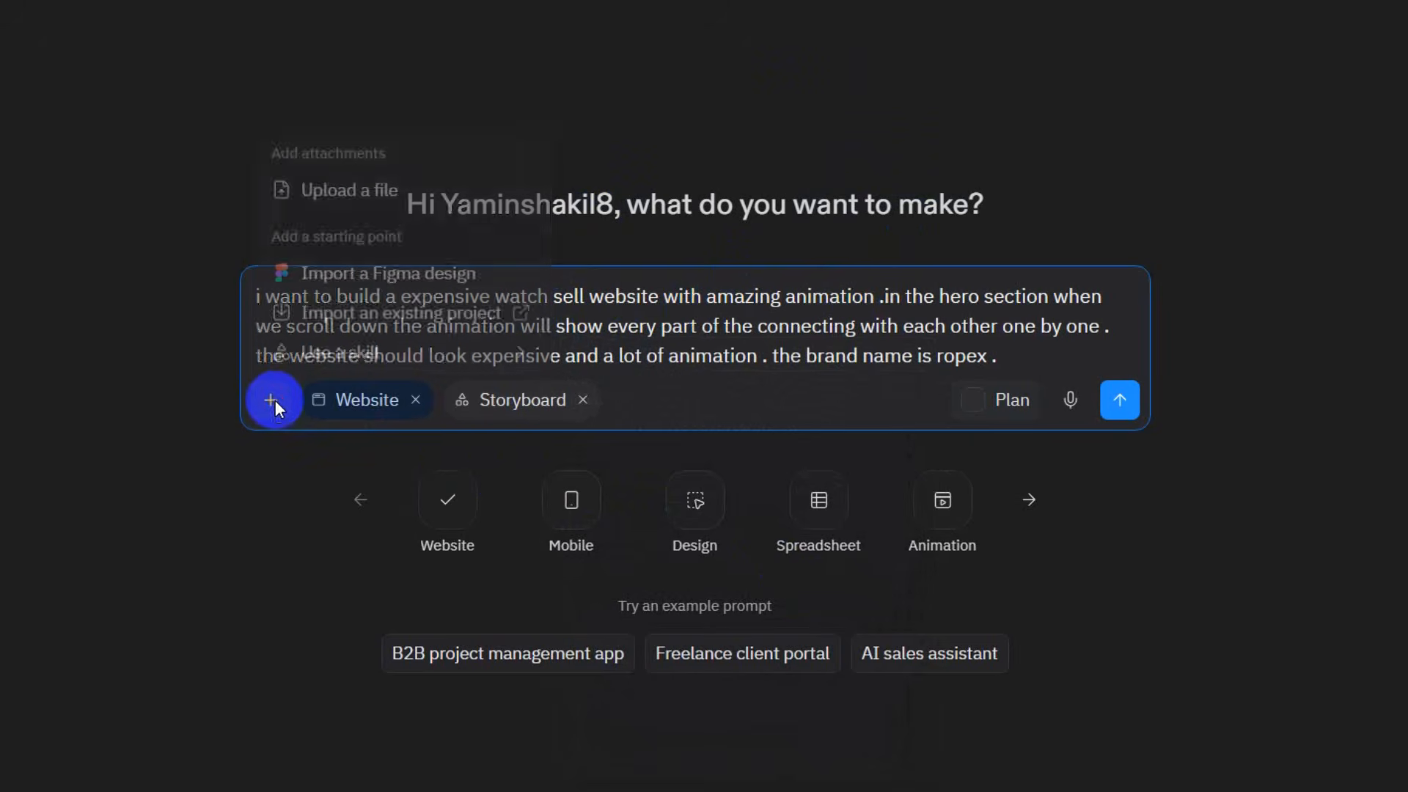
{"action": "left_click", "coordinate": [320, 364]}
{"action": "scroll", "coordinate": [808, 575], "scroll_direction": "down", "scroll_amount": 3}
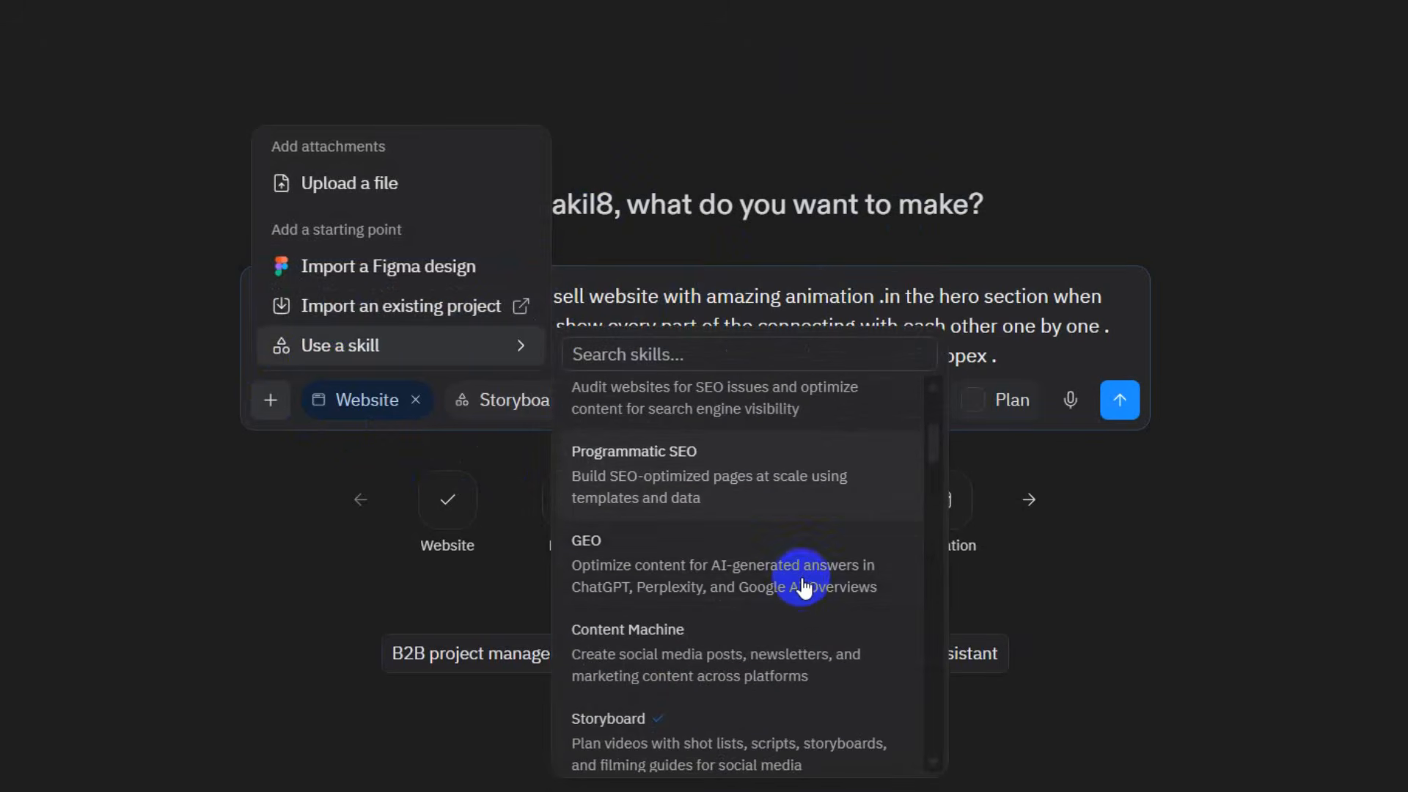
{"action": "scroll", "coordinate": [803, 593], "scroll_direction": "down", "scroll_amount": 10}
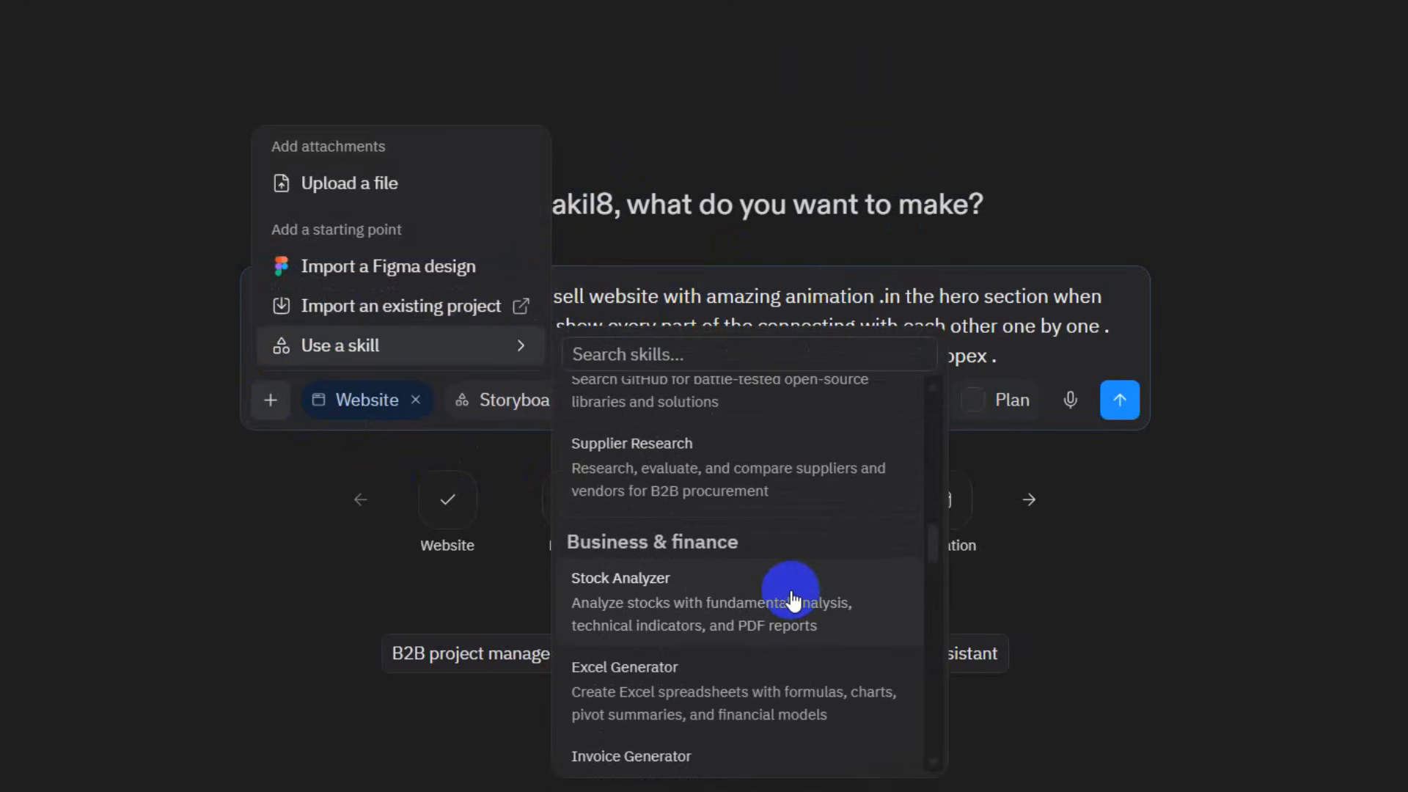
{"action": "scroll", "coordinate": [785, 588], "scroll_direction": "up", "scroll_amount": 10}
{"action": "left_click", "coordinate": [1022, 365]}
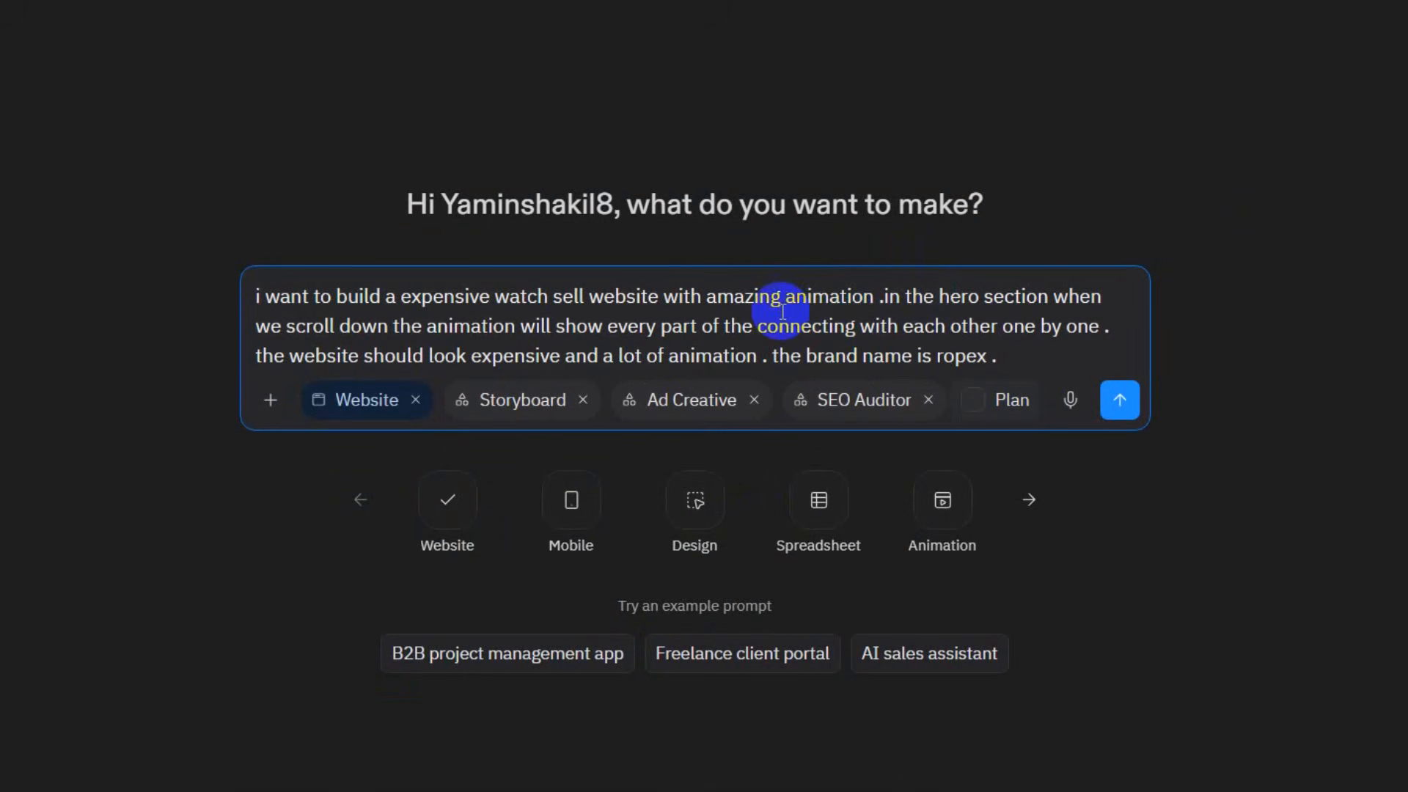
Submit the watch website prompt with its attached skills to the Agent.
{"action": "left_click", "coordinate": [1122, 408]}
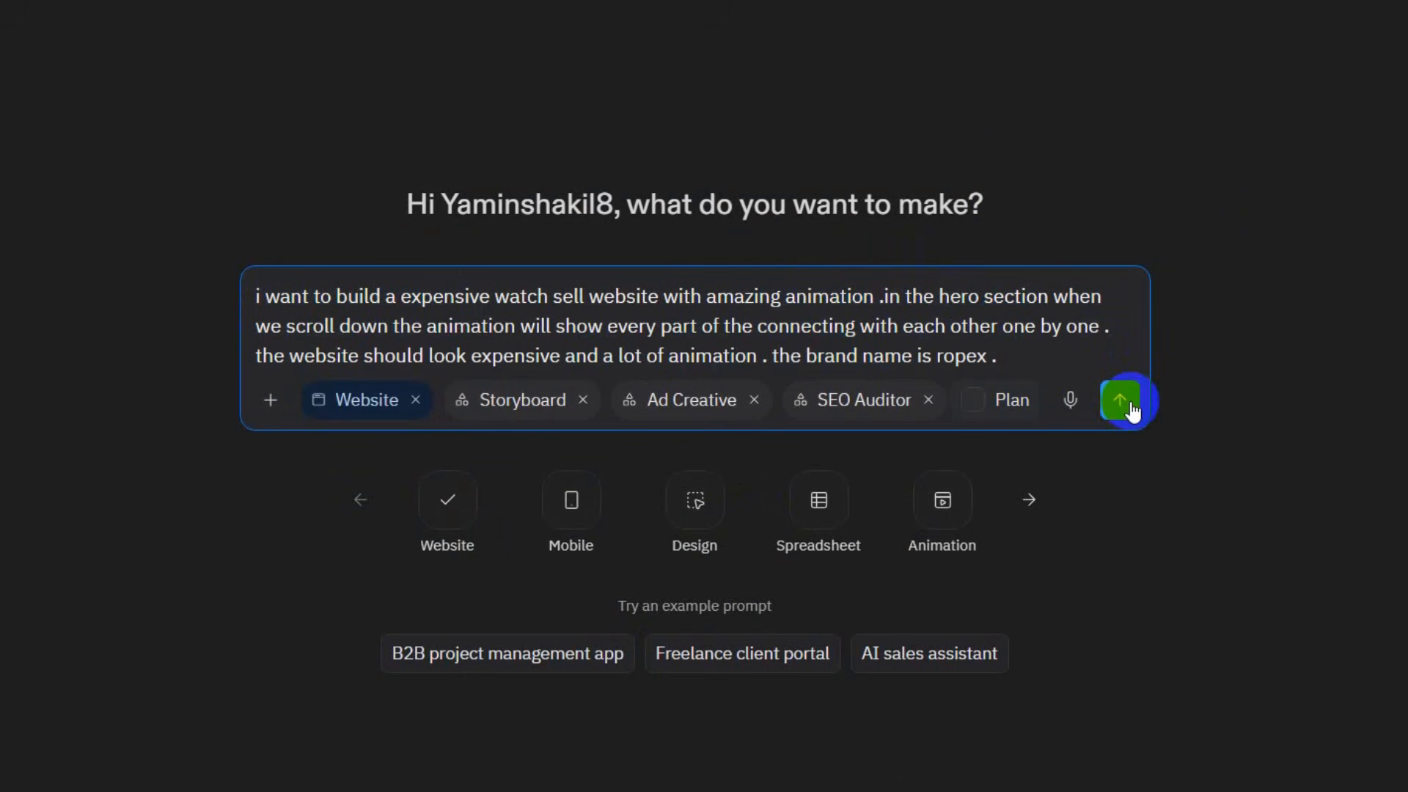
{"action": "left_click", "coordinate": [1117, 403]}
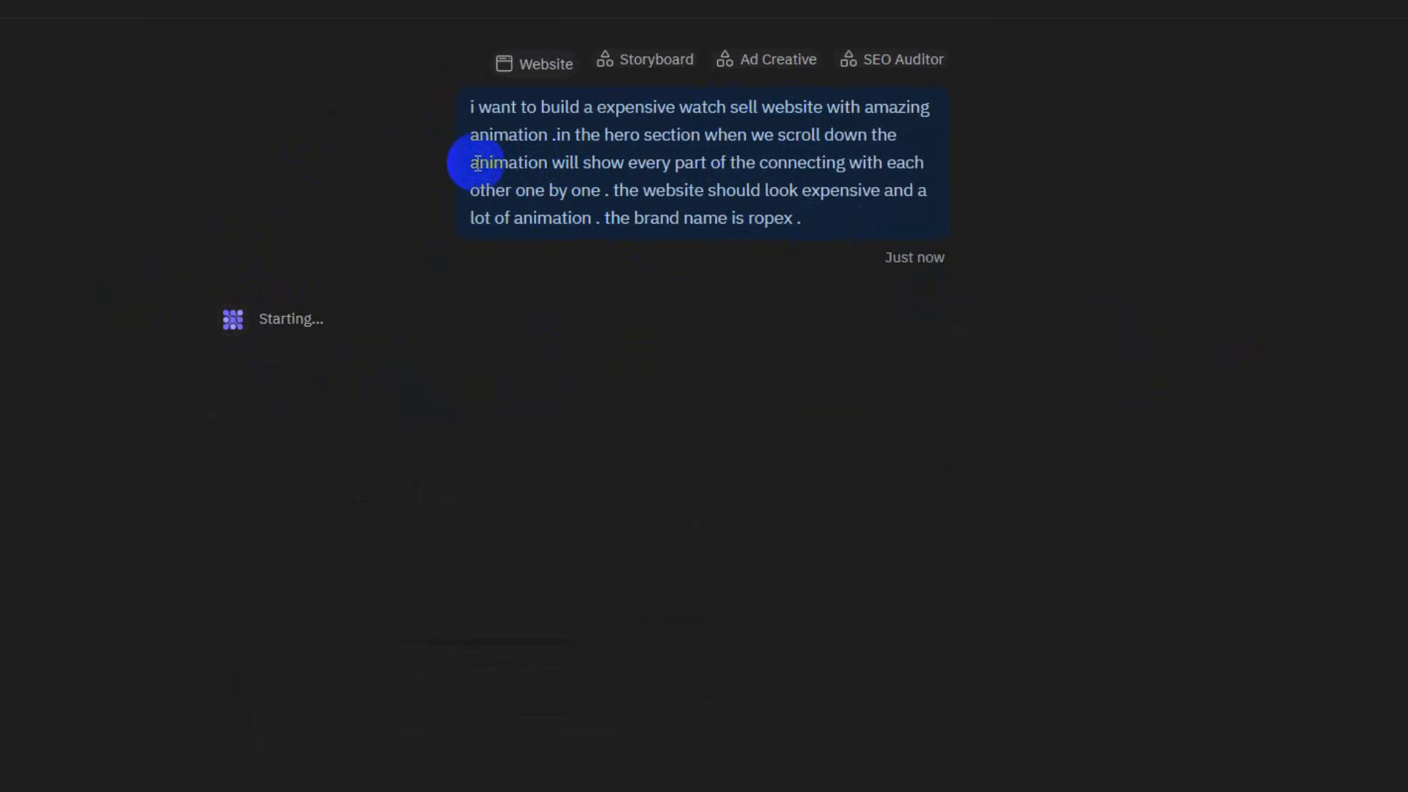
{"action": "left_click_drag", "start_coordinate": [476, 163], "coordinate": [552, 163]}
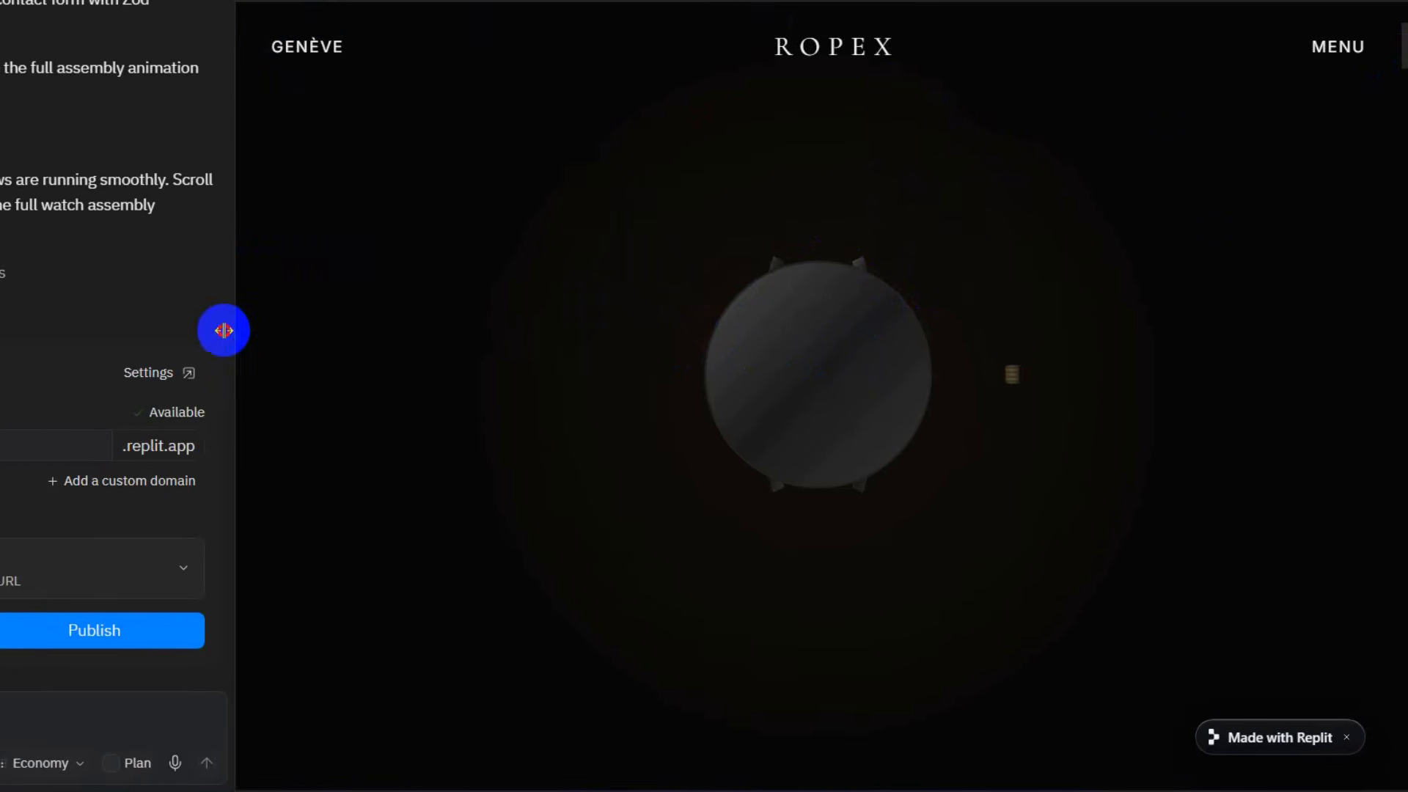
Widen the site preview and examine the generated page from the hero animation through the collection to the legacy timeline.
{"action": "left_click_drag", "start_coordinate": [224, 330], "coordinate": [66, 327]}
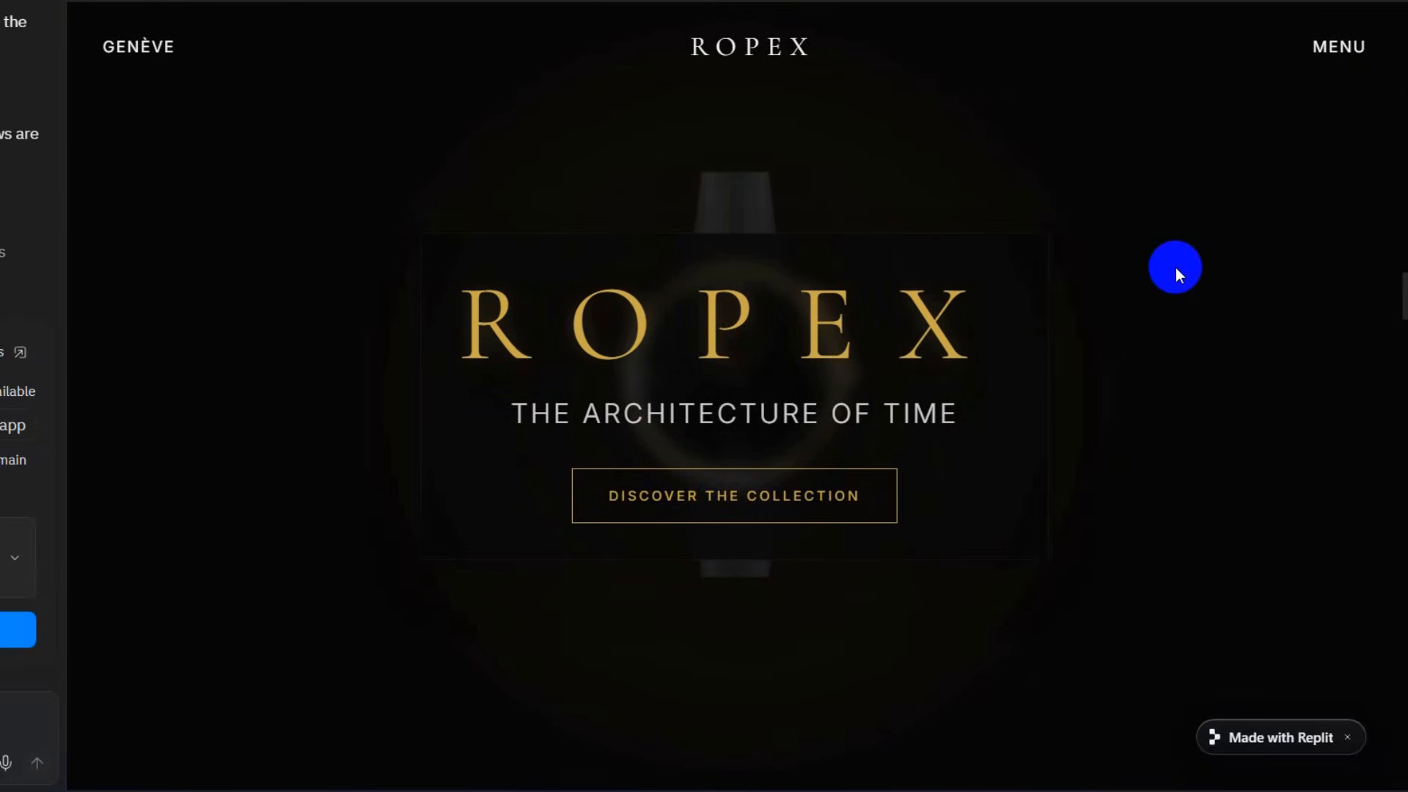
{"action": "scroll", "coordinate": [1177, 267], "scroll_direction": "down", "scroll_amount": 5}
{"action": "scroll", "coordinate": [1176, 267], "scroll_direction": "down", "scroll_amount": 10}
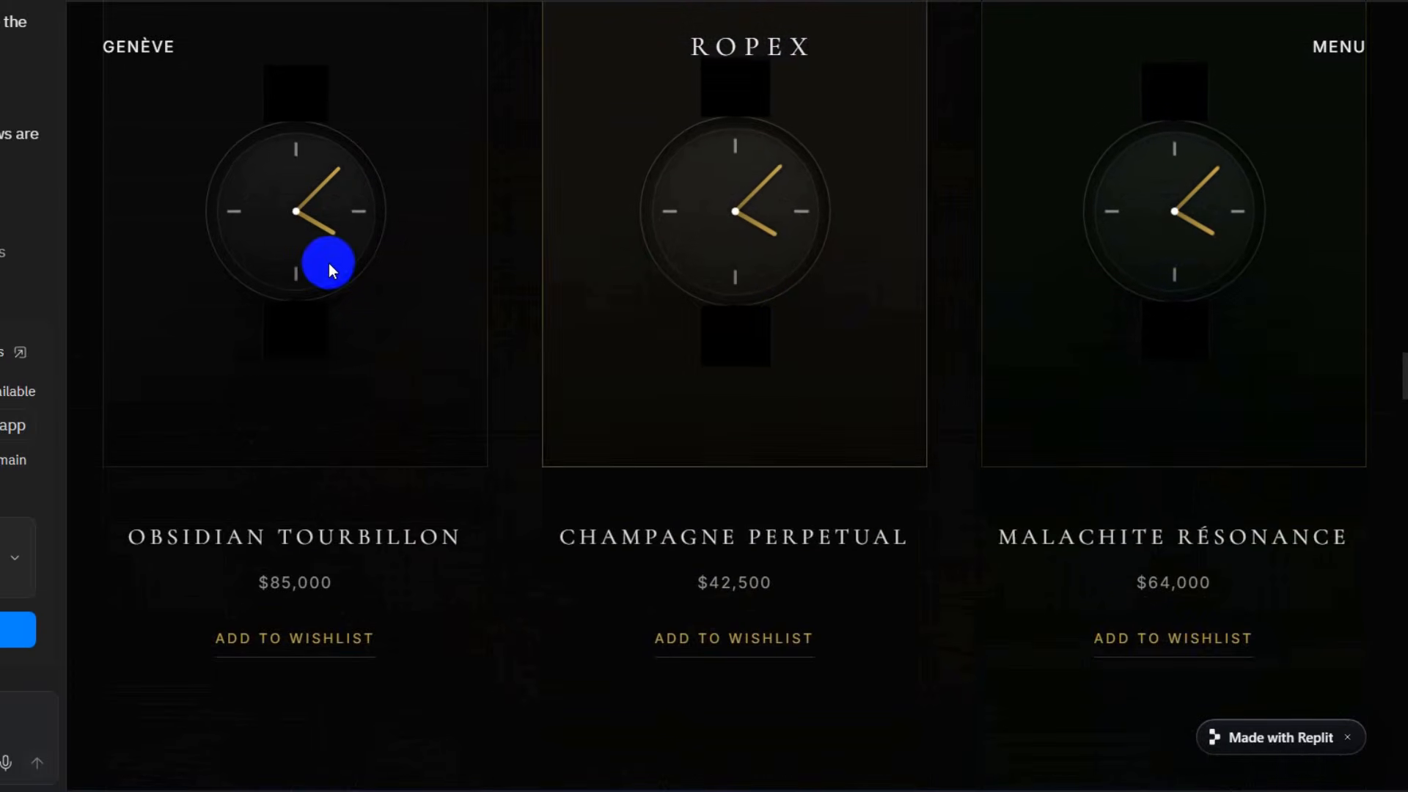
{"action": "scroll", "coordinate": [308, 592], "scroll_direction": "down", "scroll_amount": 3}
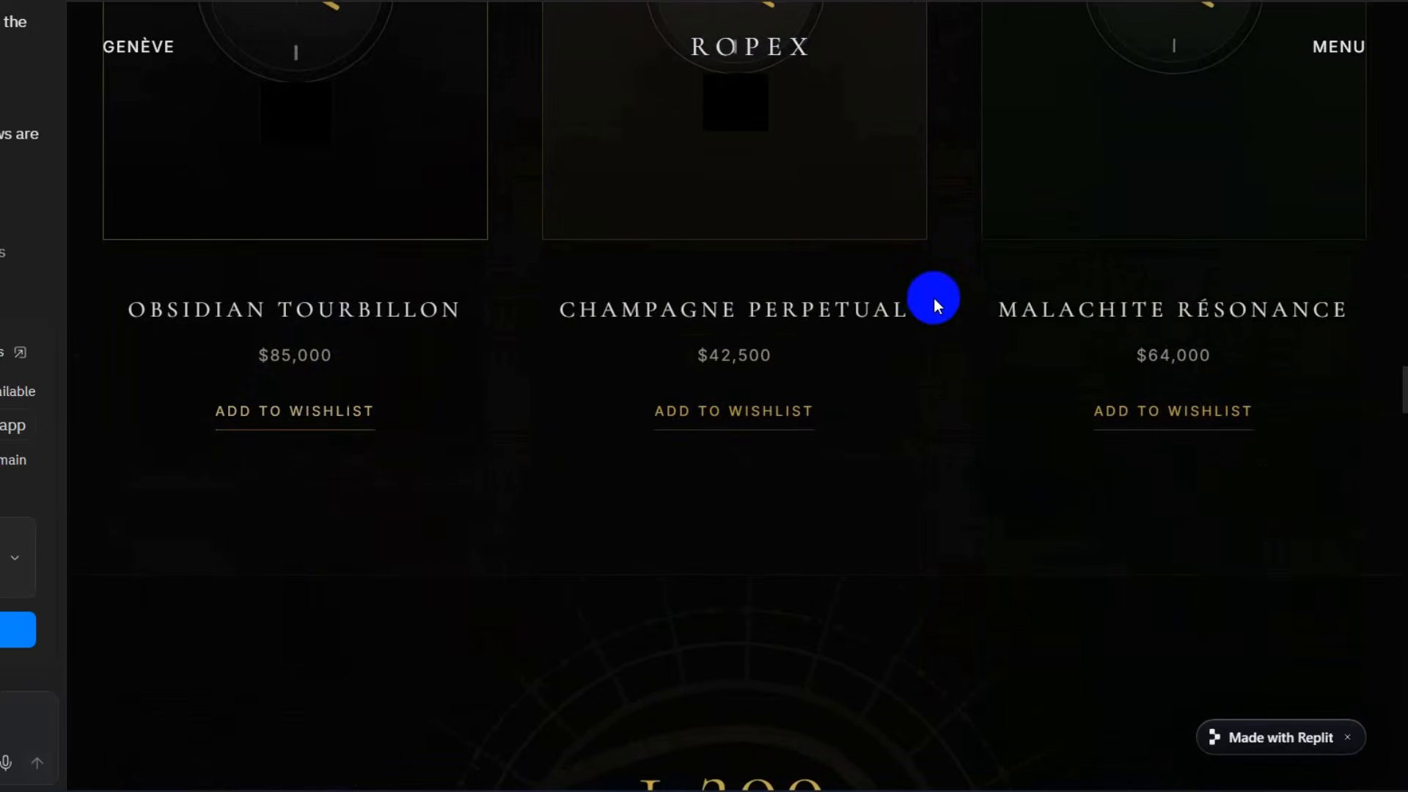
{"action": "scroll", "coordinate": [935, 297], "scroll_direction": "down", "scroll_amount": 14}
{"action": "scroll", "coordinate": [1024, 303], "scroll_direction": "down", "scroll_amount": 10}
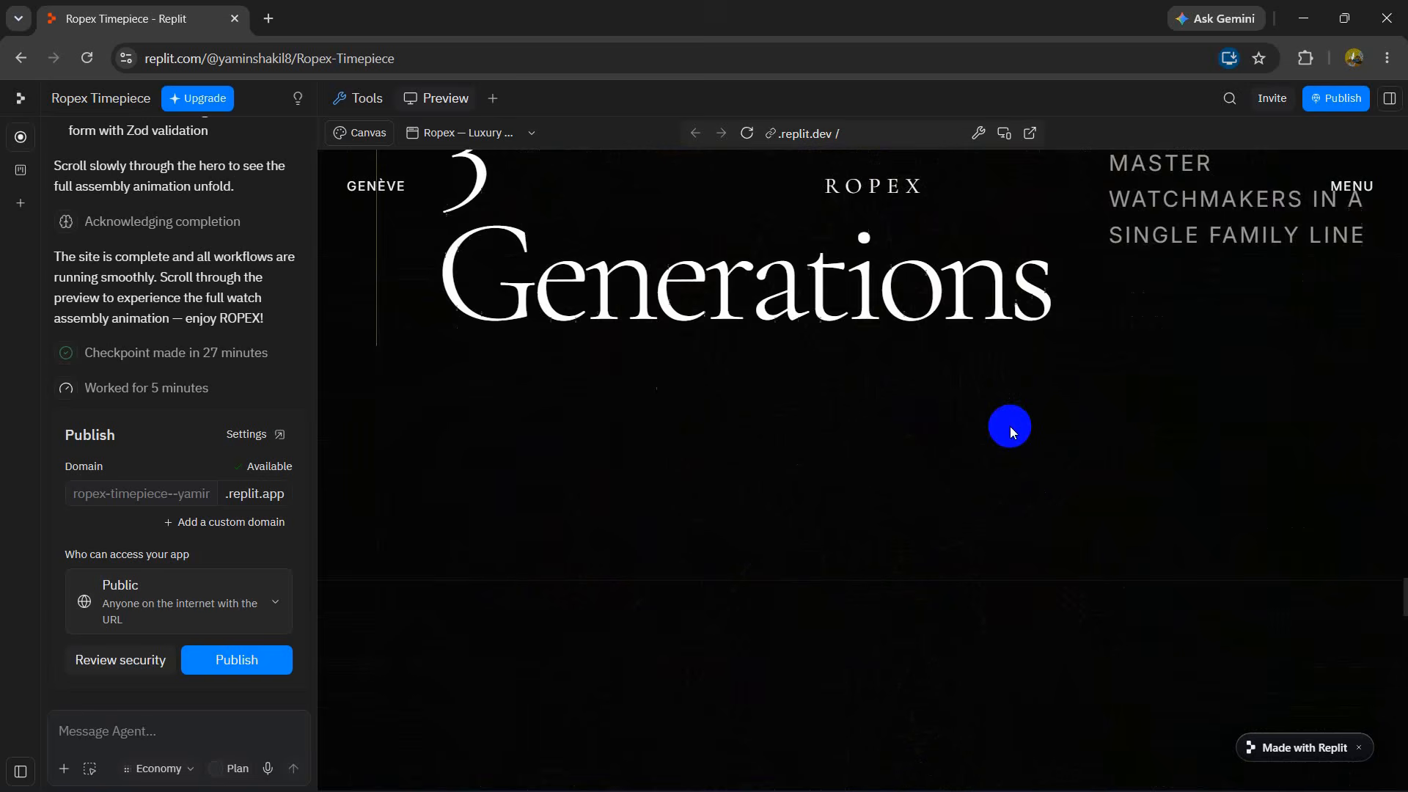
{"action": "scroll", "coordinate": [1010, 426], "scroll_direction": "down", "scroll_amount": 10}
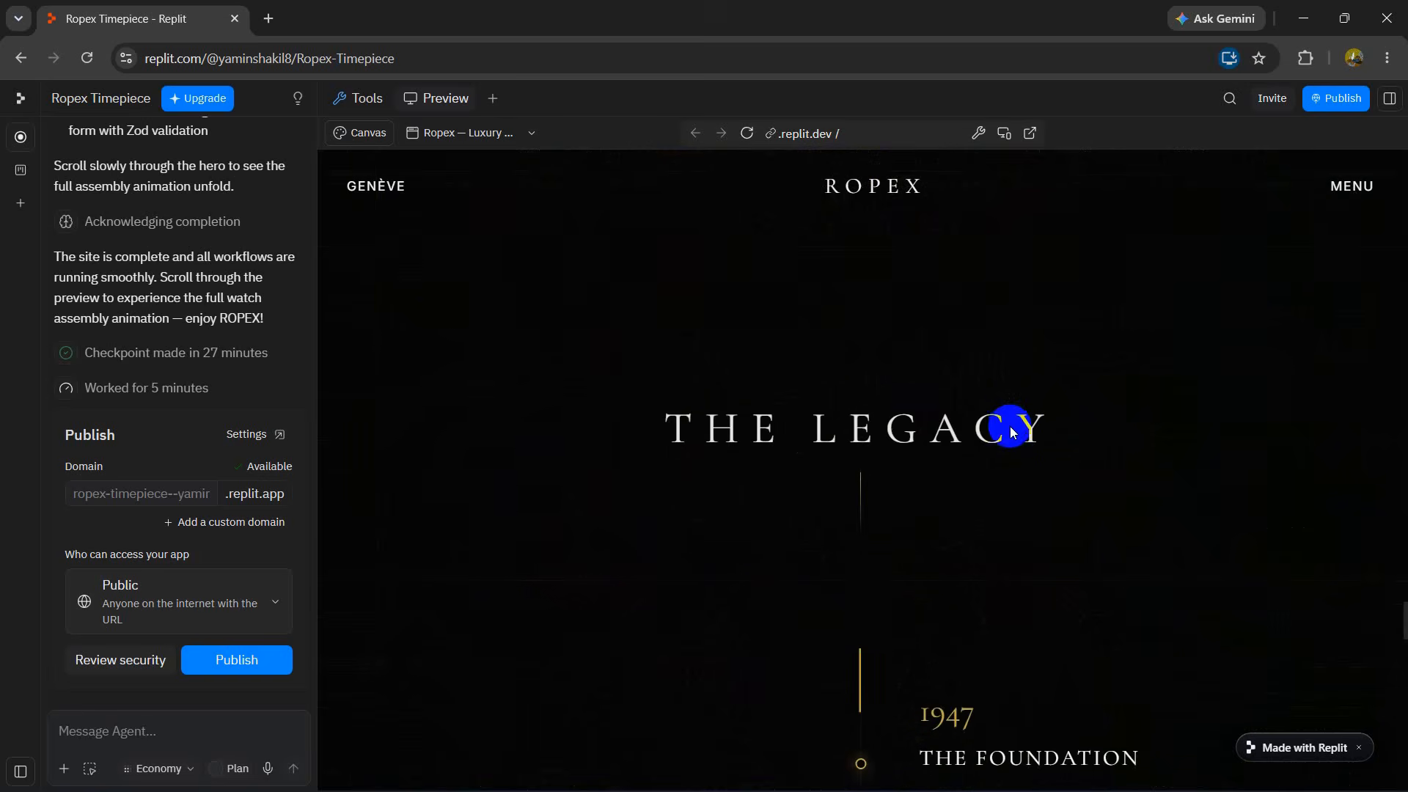
{"action": "scroll", "coordinate": [1010, 426], "scroll_direction": "down", "scroll_amount": 10}
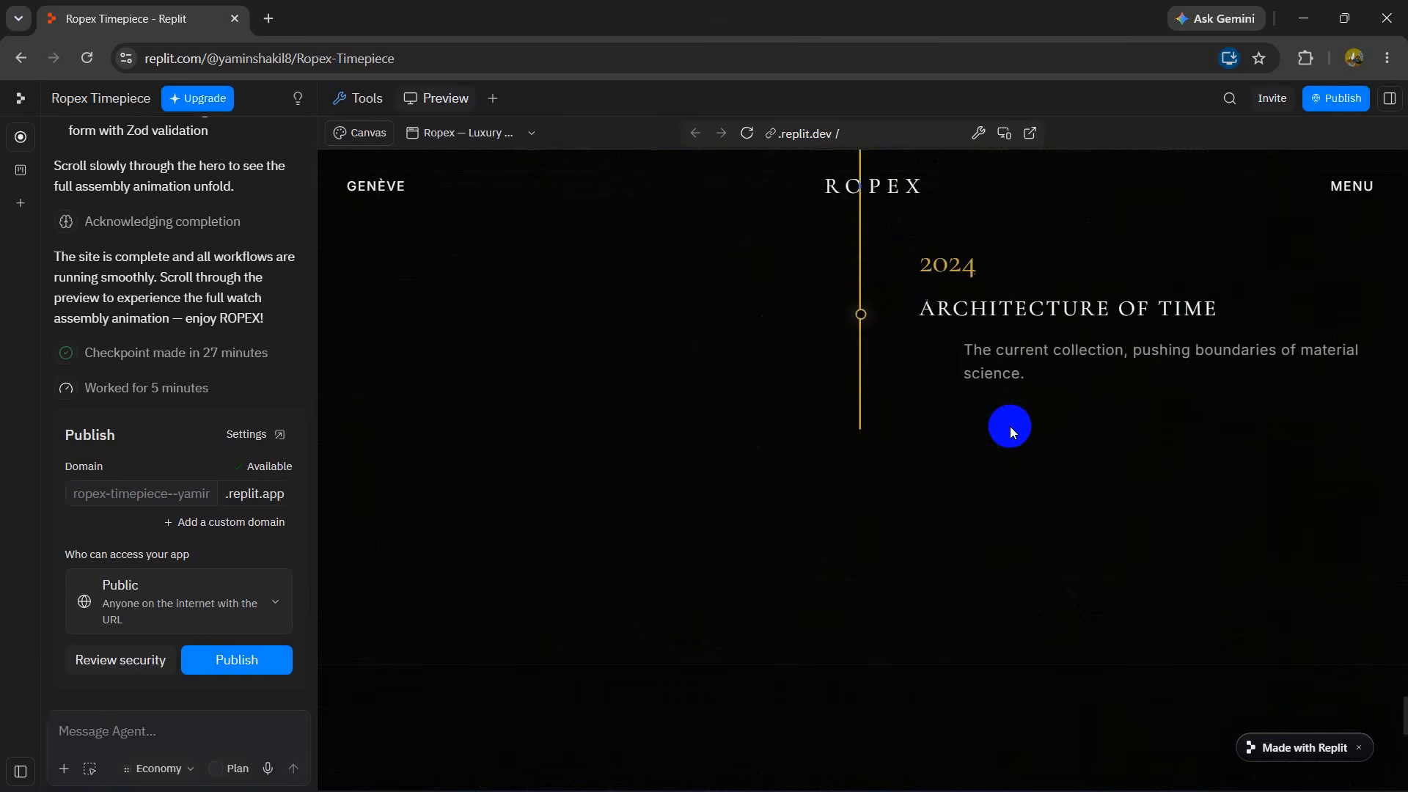
Review the end of the page and send the Agent the request "make the footer section with amazing animation".
{"action": "left_click", "coordinate": [166, 713]}
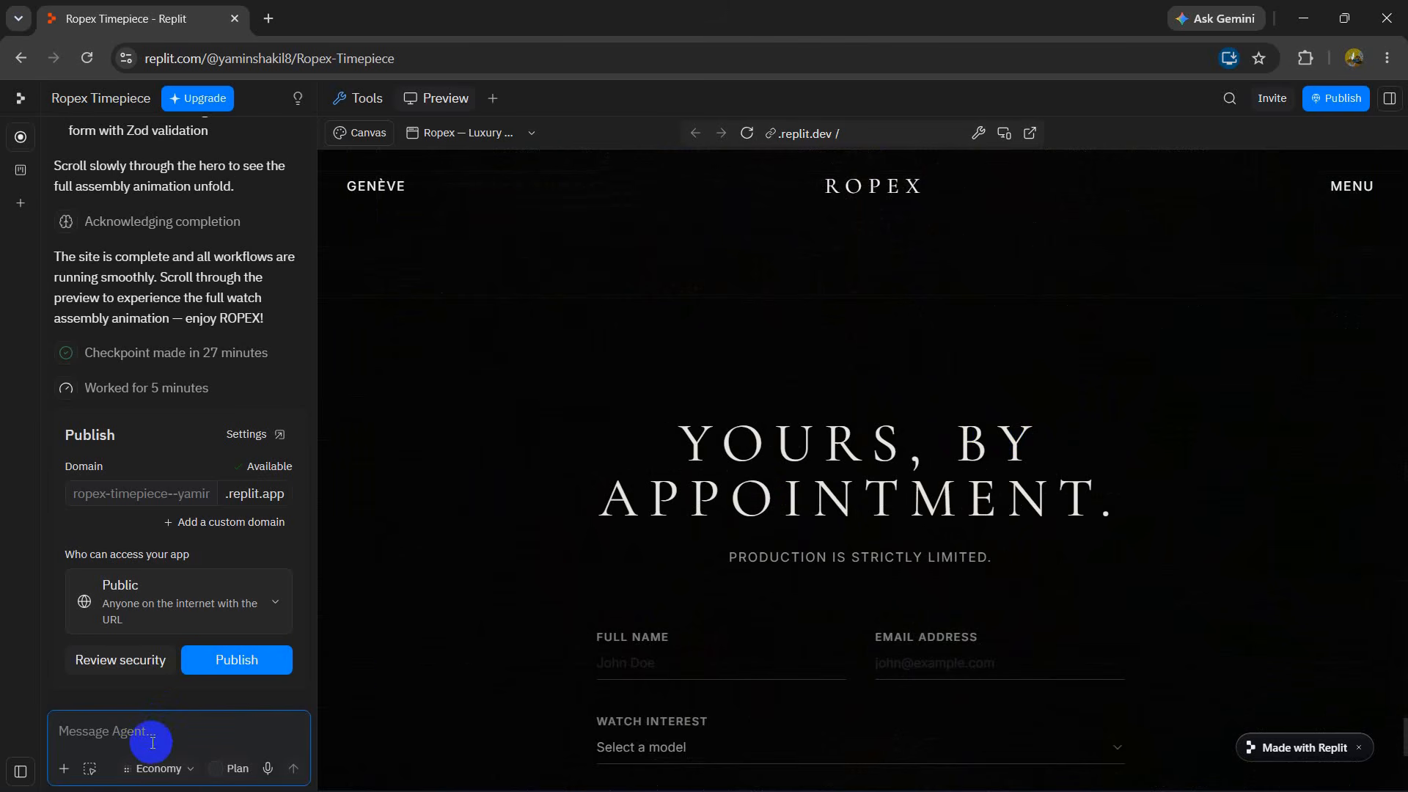
{"action": "scroll", "coordinate": [1005, 449], "scroll_direction": "down", "scroll_amount": 5}
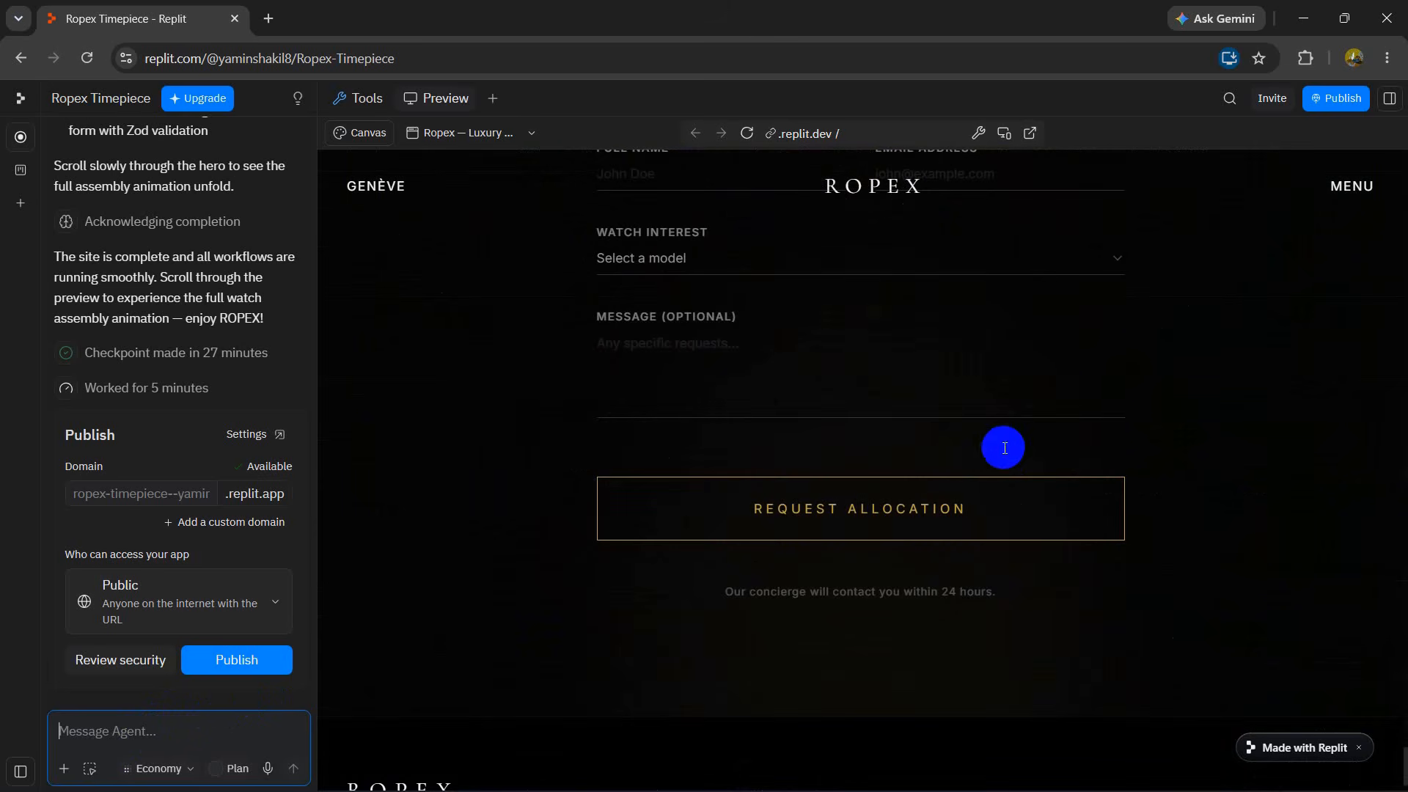
{"action": "scroll", "coordinate": [1243, 481], "scroll_direction": "down", "scroll_amount": 2}
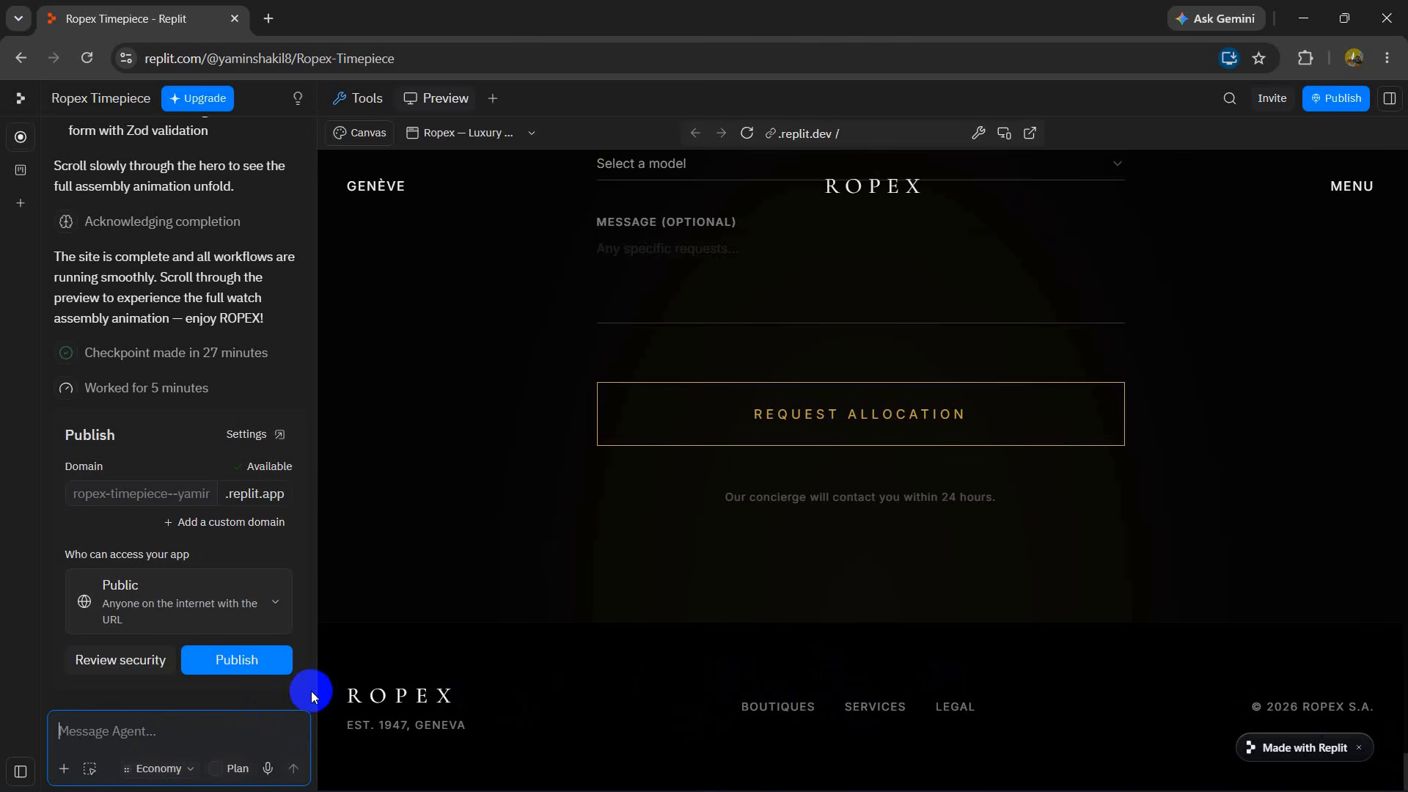
{"action": "type", "text": "make the footer section with amazing animation"}
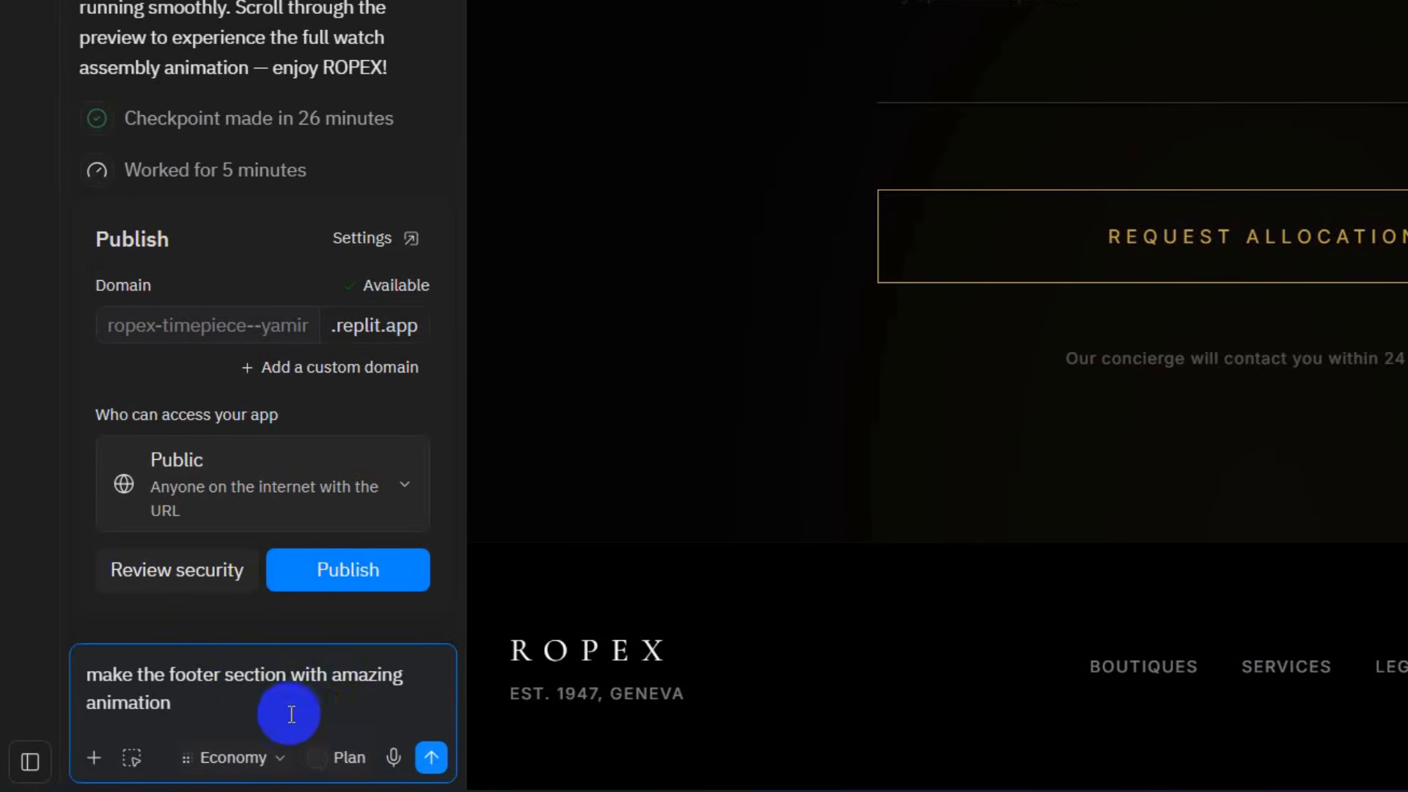
{"action": "left_click", "coordinate": [432, 760]}
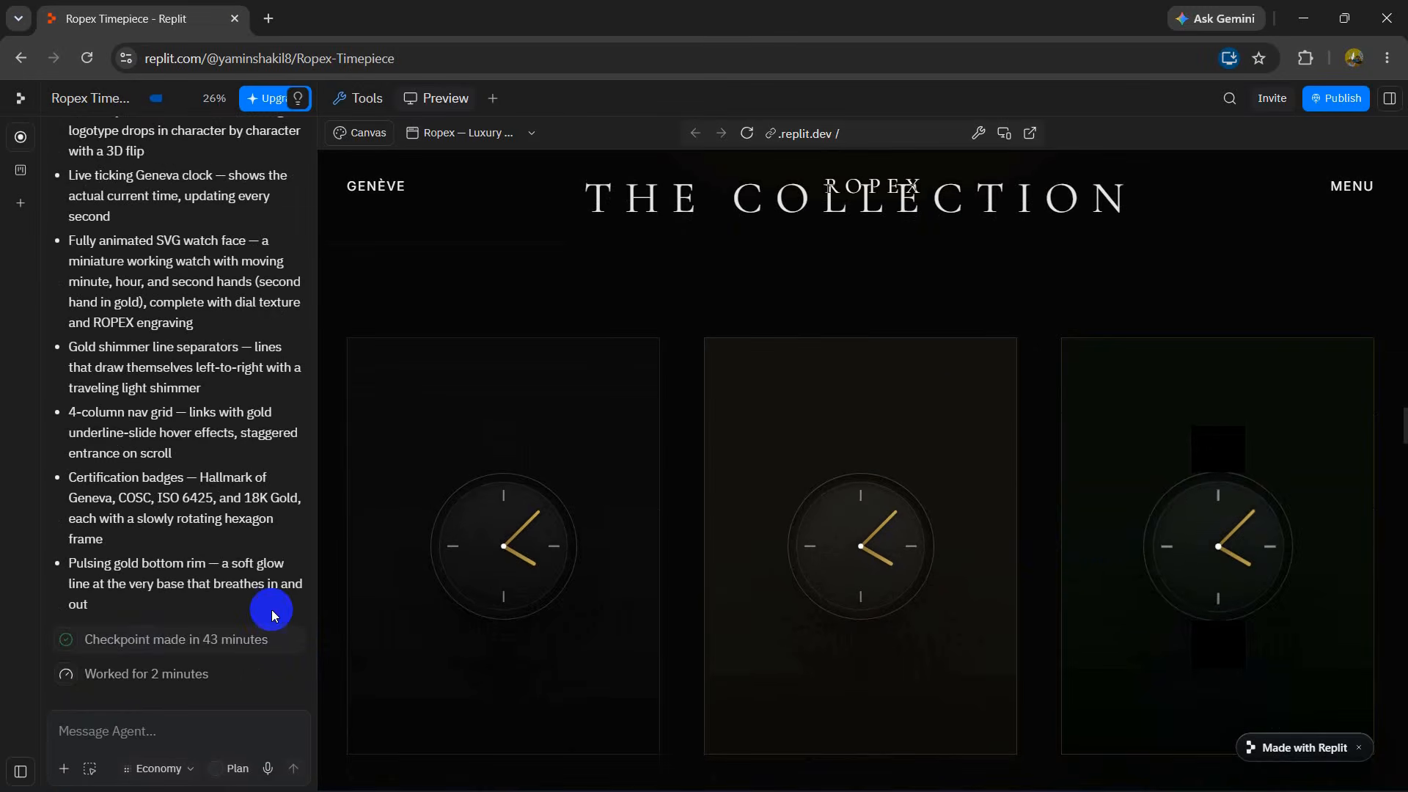
Examine the updated page in the preview down to the redesigned animated footer.
{"action": "scroll", "coordinate": [999, 588], "scroll_direction": "down", "scroll_amount": 5}
{"action": "scroll", "coordinate": [999, 588], "scroll_direction": "down", "scroll_amount": 10}
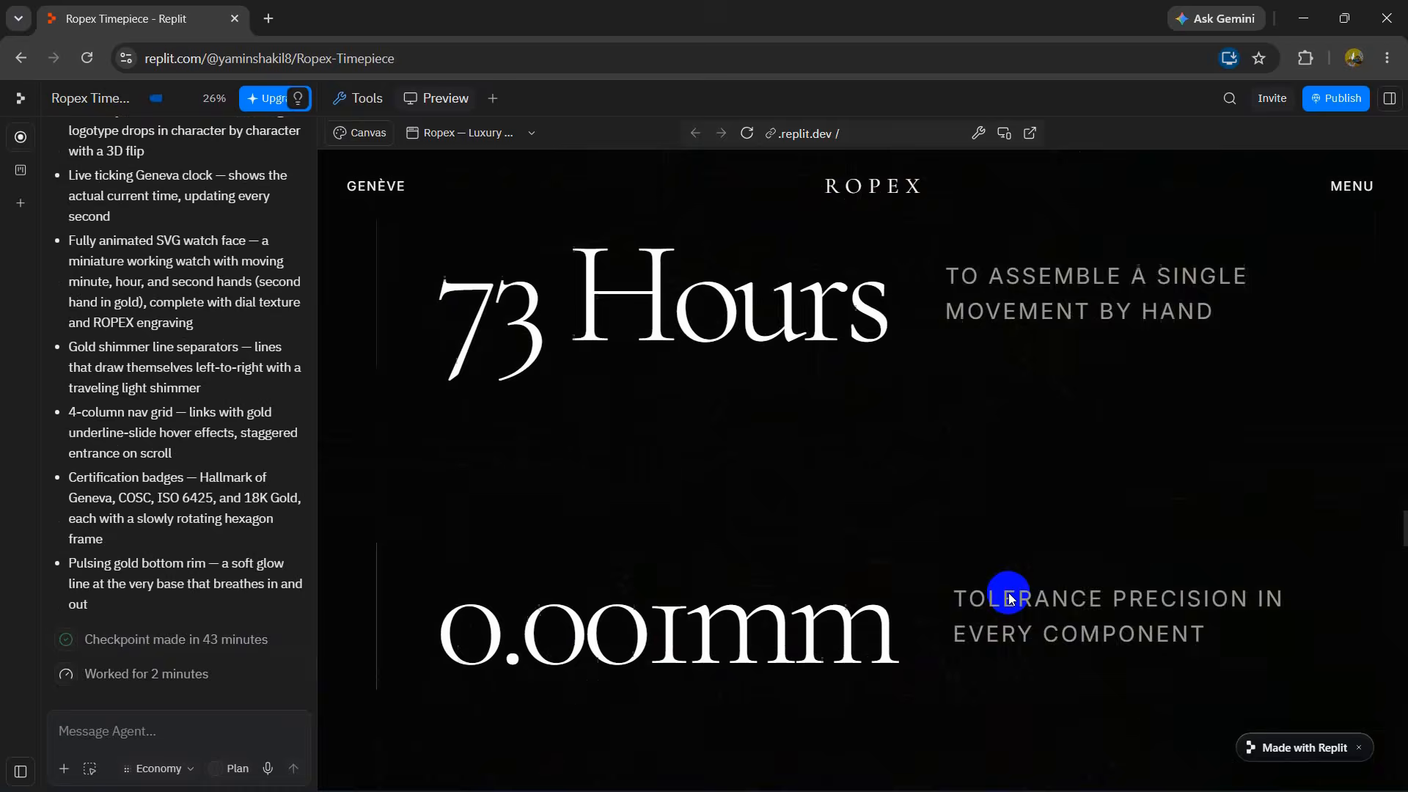
{"action": "scroll", "coordinate": [1009, 596], "scroll_direction": "down", "scroll_amount": 15}
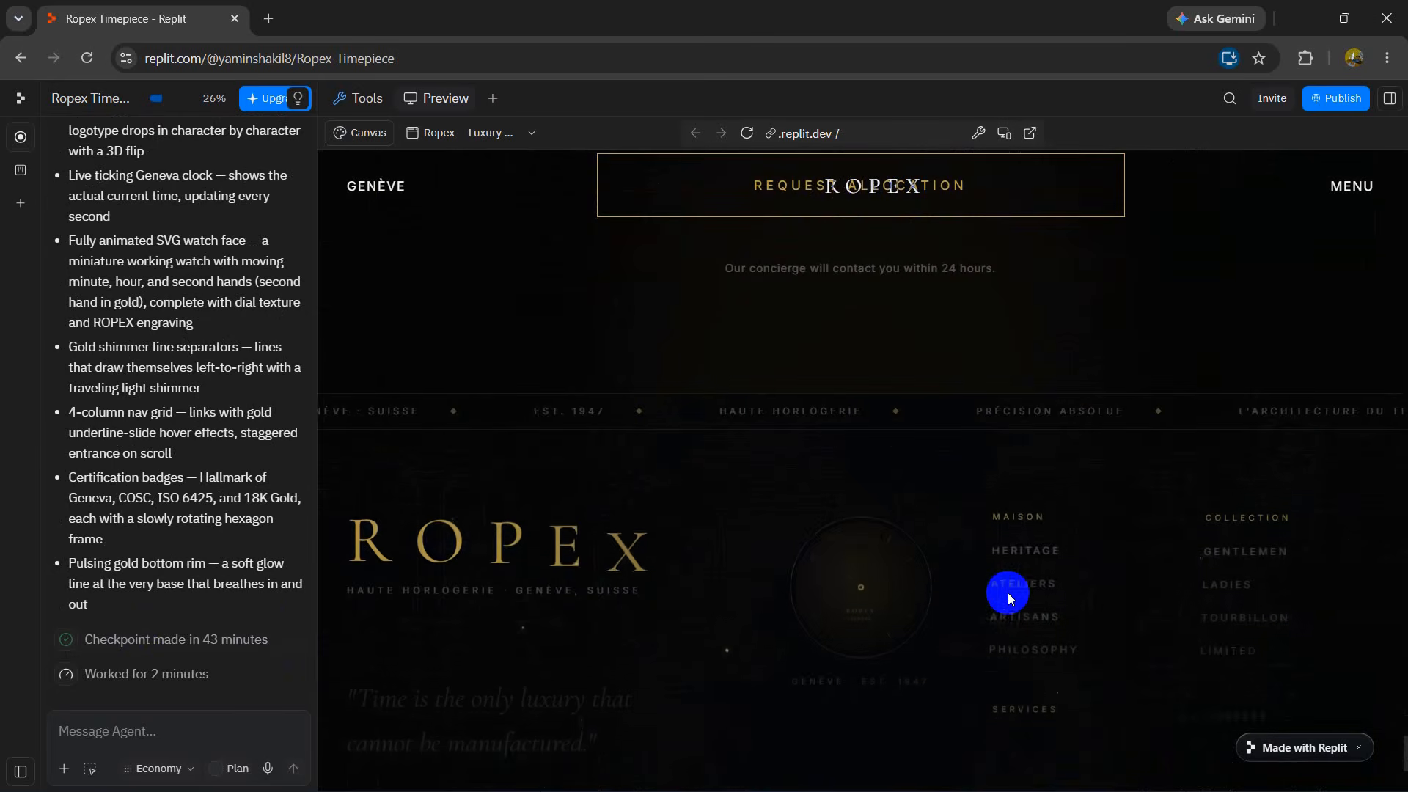
{"action": "scroll", "coordinate": [1009, 593], "scroll_direction": "down", "scroll_amount": 2}
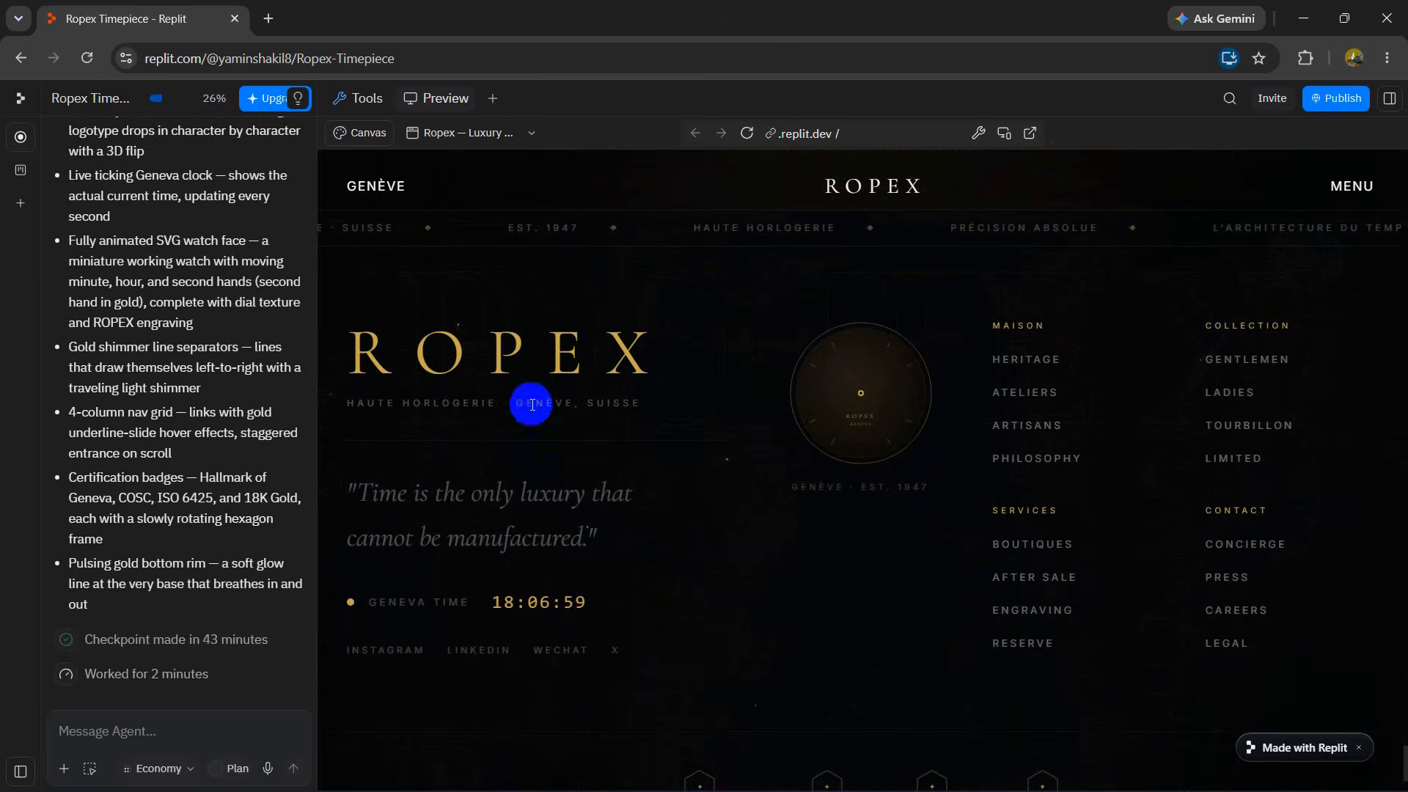
Examine the animated footer down to its certification badges, then review the appointment form and legacy timeline above it.
{"action": "scroll", "coordinate": [862, 576], "scroll_direction": "down", "scroll_amount": 3}
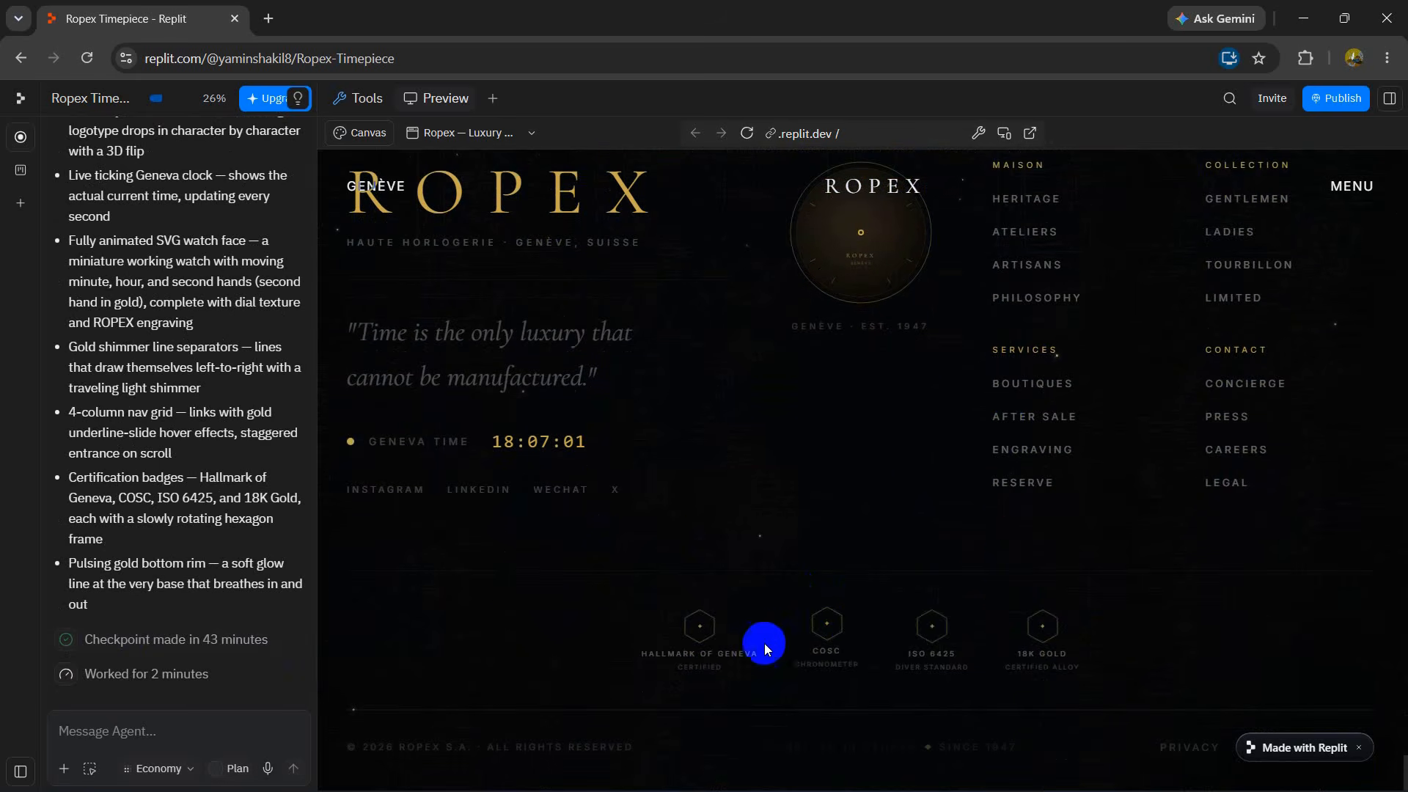
{"action": "scroll", "coordinate": [1059, 407], "scroll_direction": "up", "scroll_amount": 5}
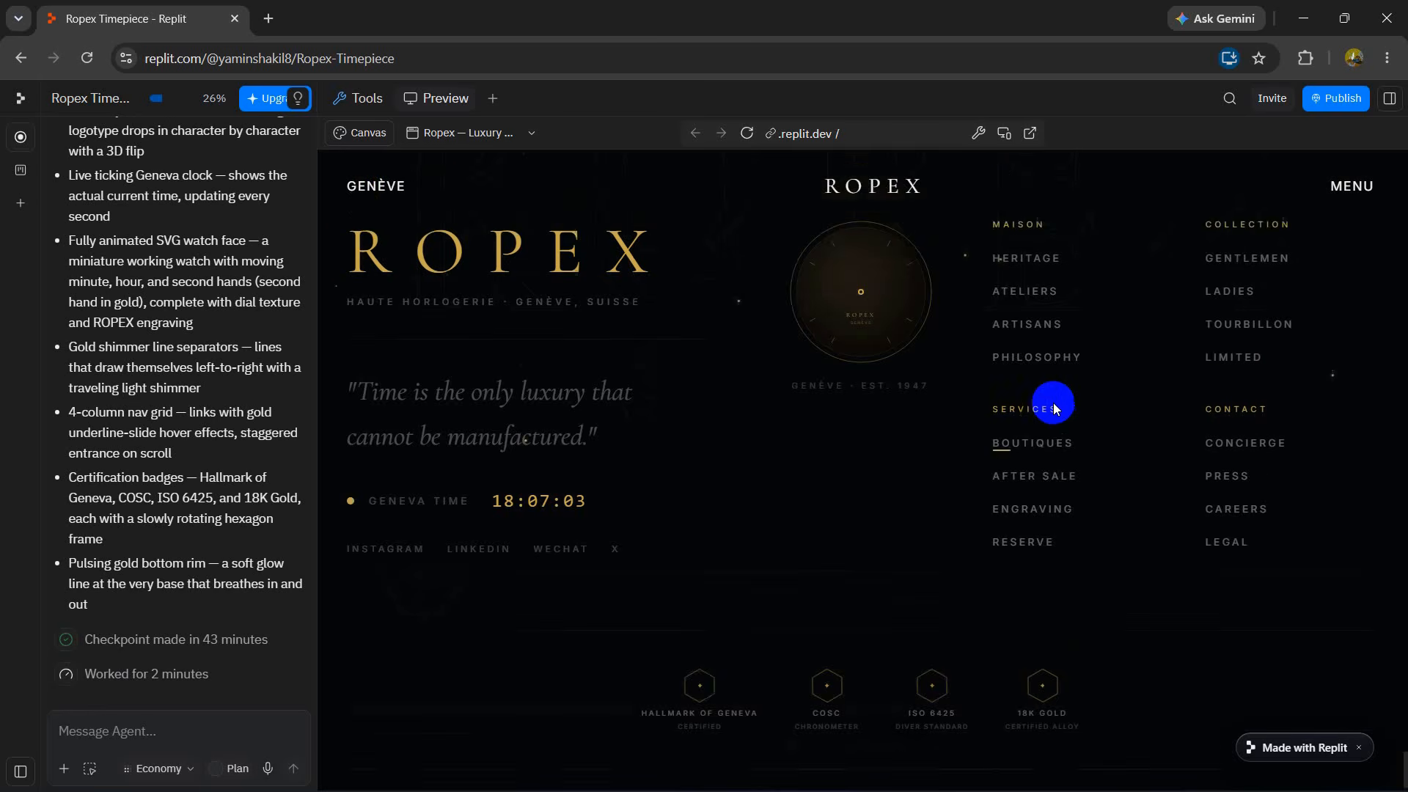
{"action": "scroll", "coordinate": [1053, 320], "scroll_direction": "up", "scroll_amount": 4}
{"action": "scroll", "coordinate": [1053, 320], "scroll_direction": "up", "scroll_amount": 10}
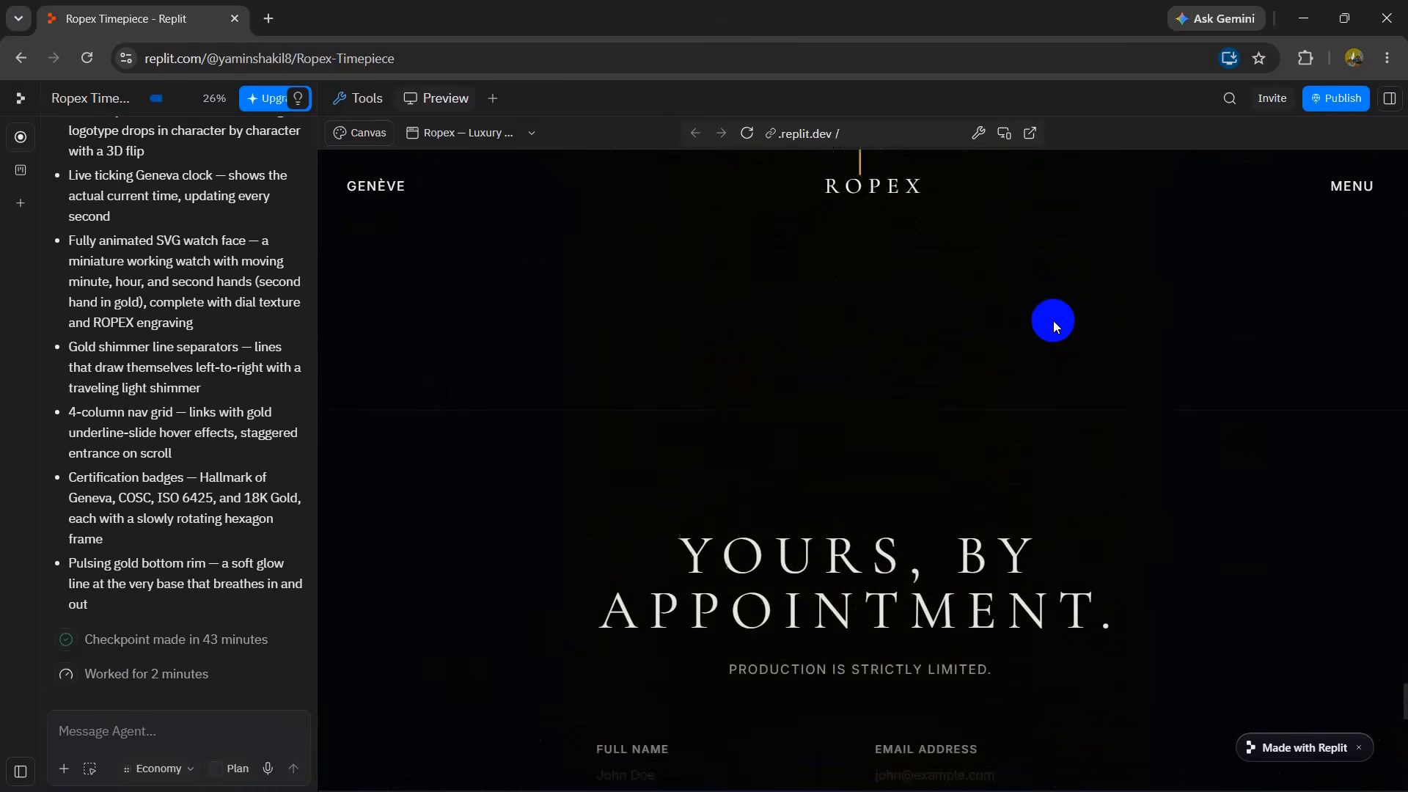
{"action": "scroll", "coordinate": [887, 356], "scroll_direction": "up", "scroll_amount": 6}
{"action": "scroll", "coordinate": [126, 487], "scroll_direction": "up", "scroll_amount": 6}
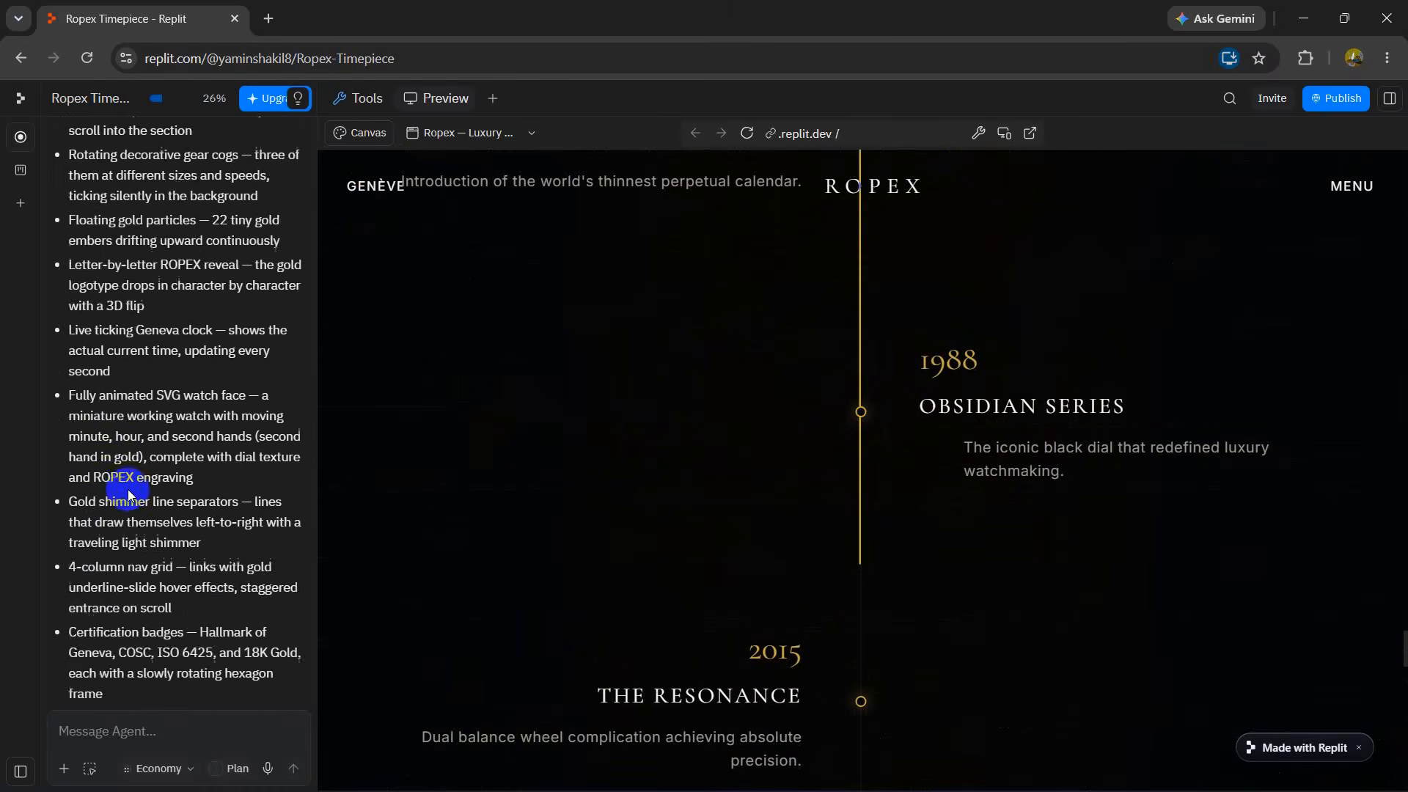
{"action": "scroll", "coordinate": [1200, 438], "scroll_direction": "up", "scroll_amount": 12}
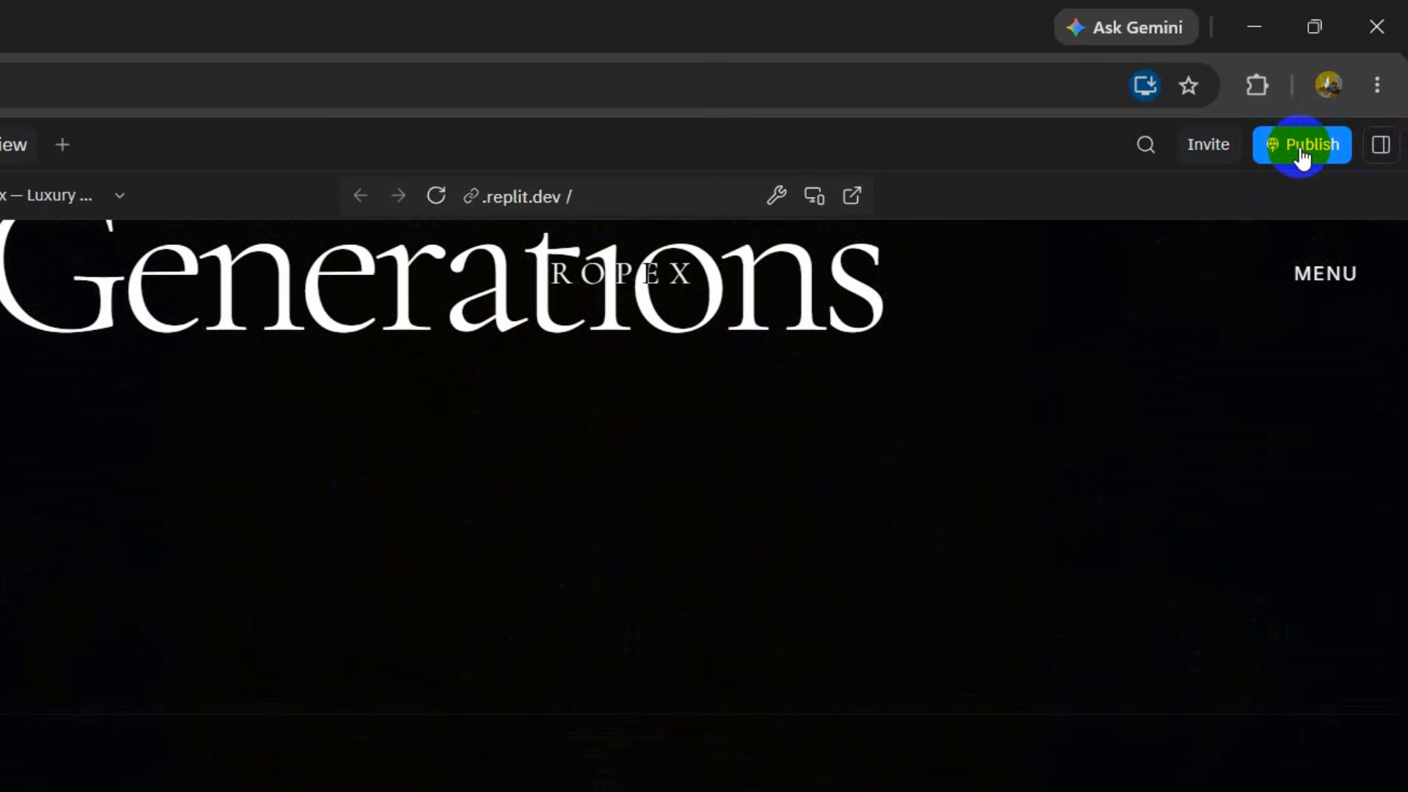
Publish the ROPEX website with Public access on its replit.app domain and copy the live link.
{"action": "left_click", "coordinate": [1300, 146]}
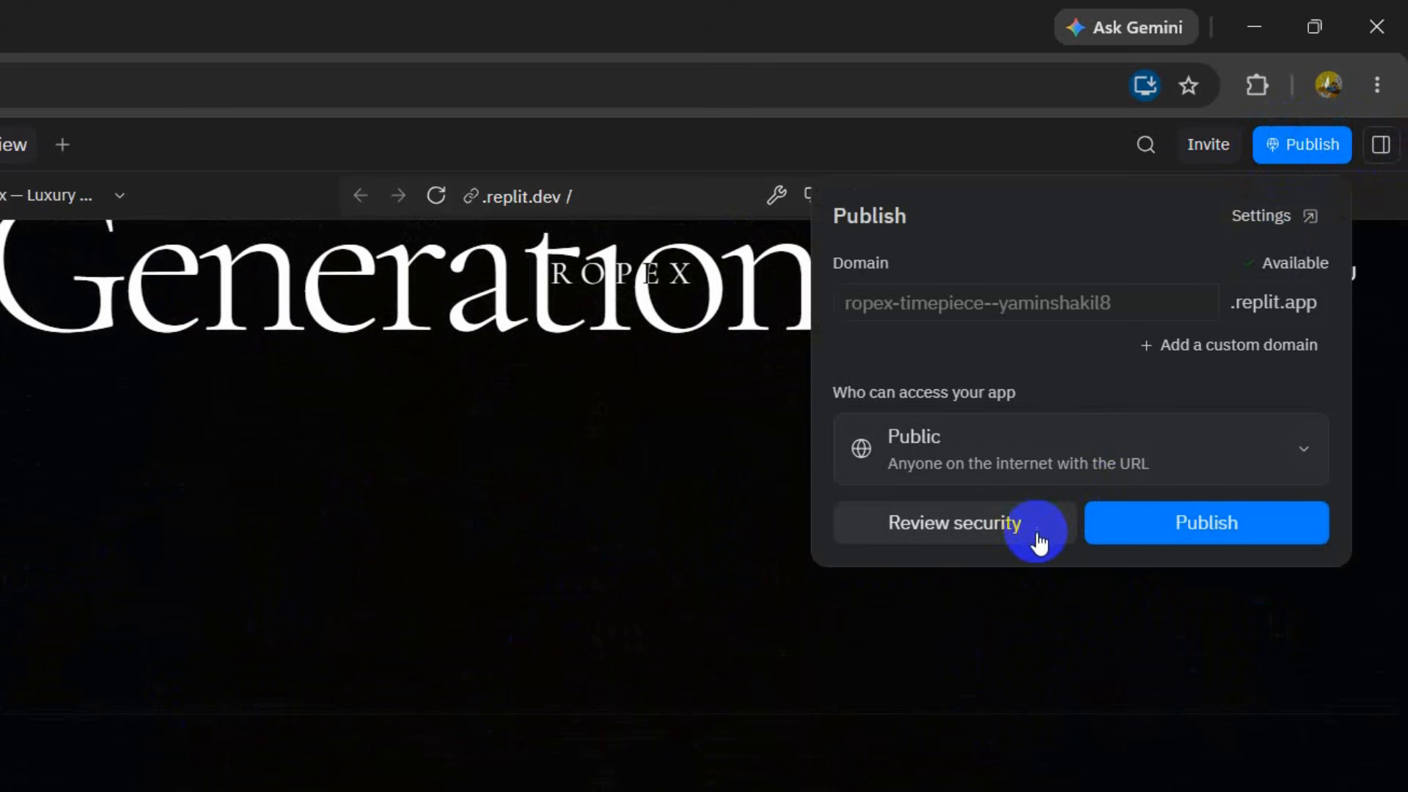
{"action": "left_click", "coordinate": [1232, 520]}
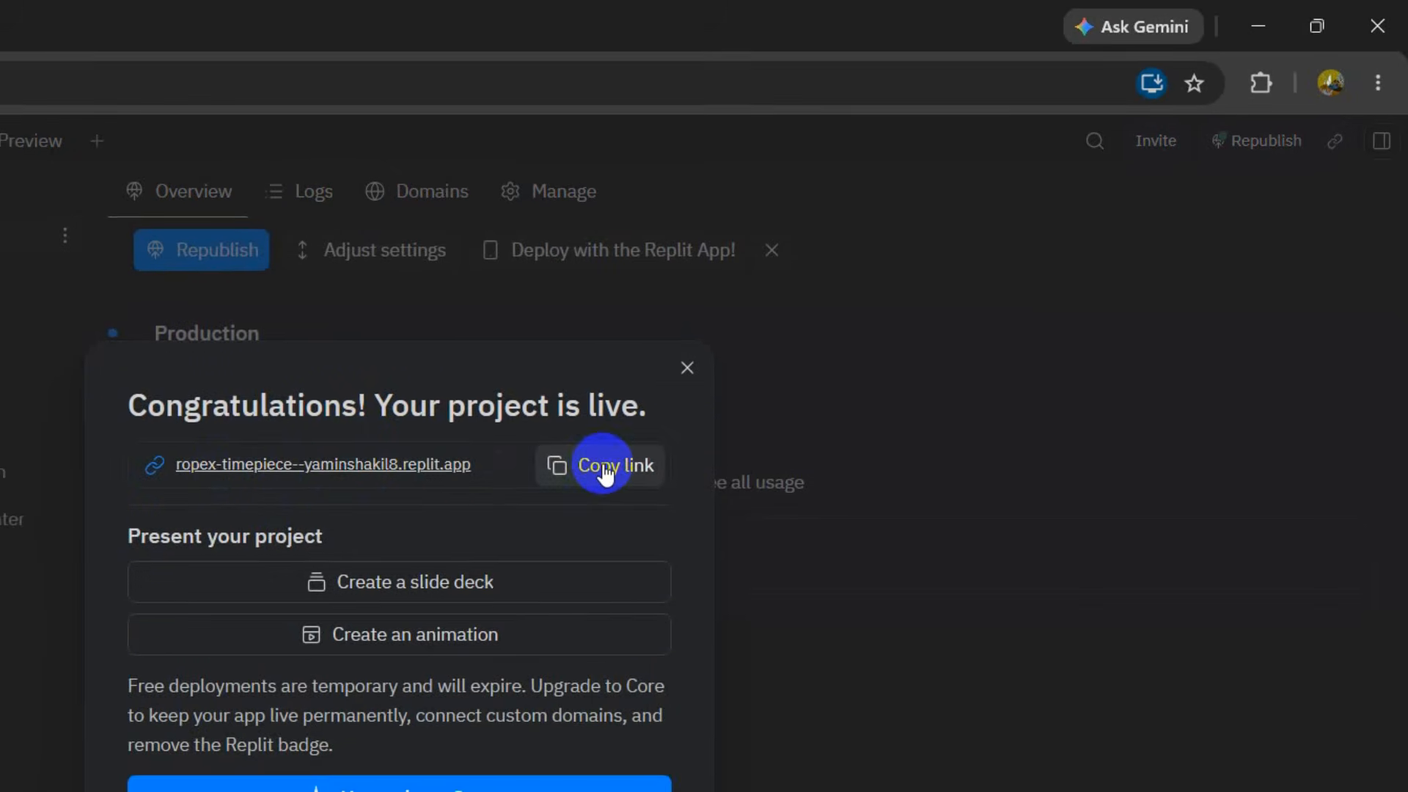
{"action": "left_click", "coordinate": [605, 469]}
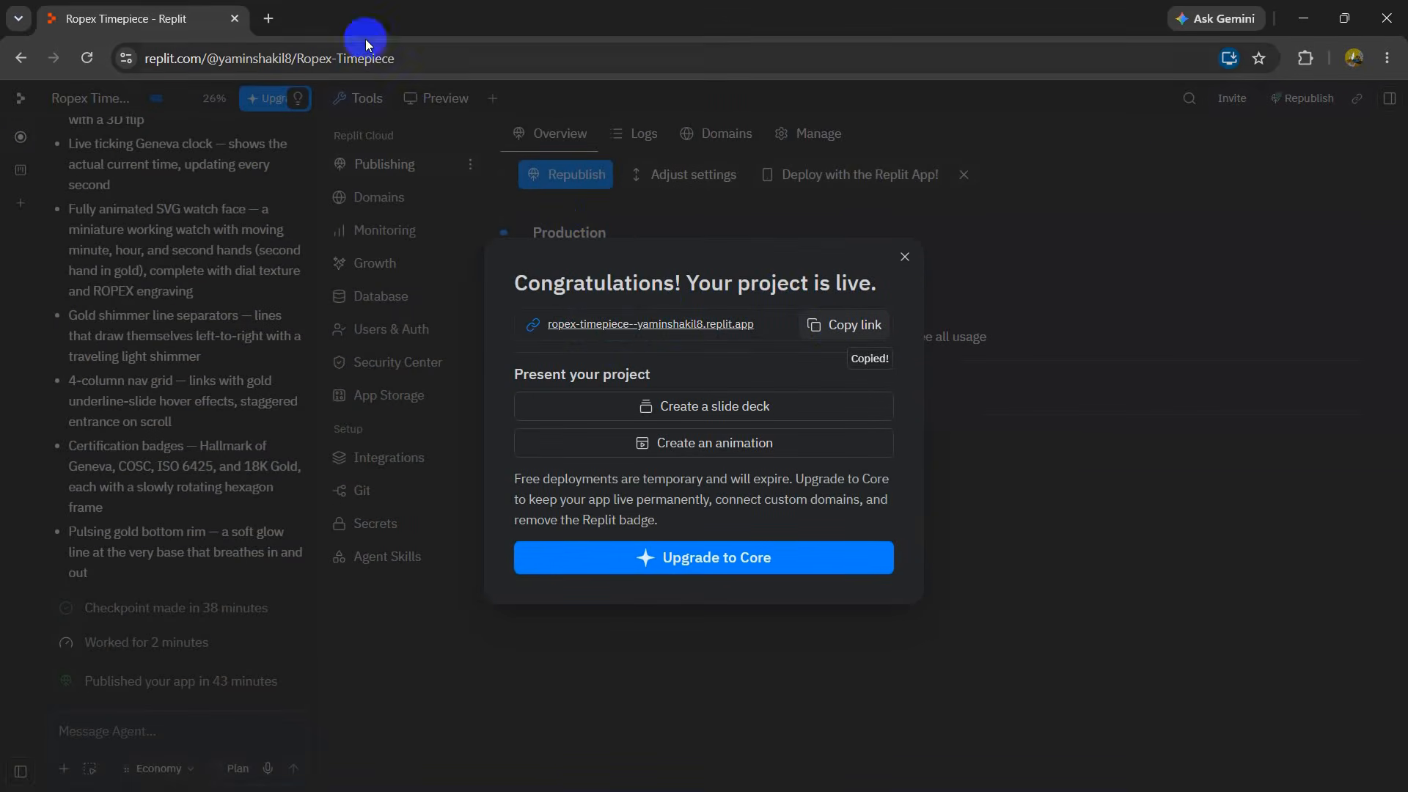
Open the copied link of the published site in a new browser tab.
{"action": "left_click", "coordinate": [270, 19]}
{"action": "key", "text": "ctrl+v"}
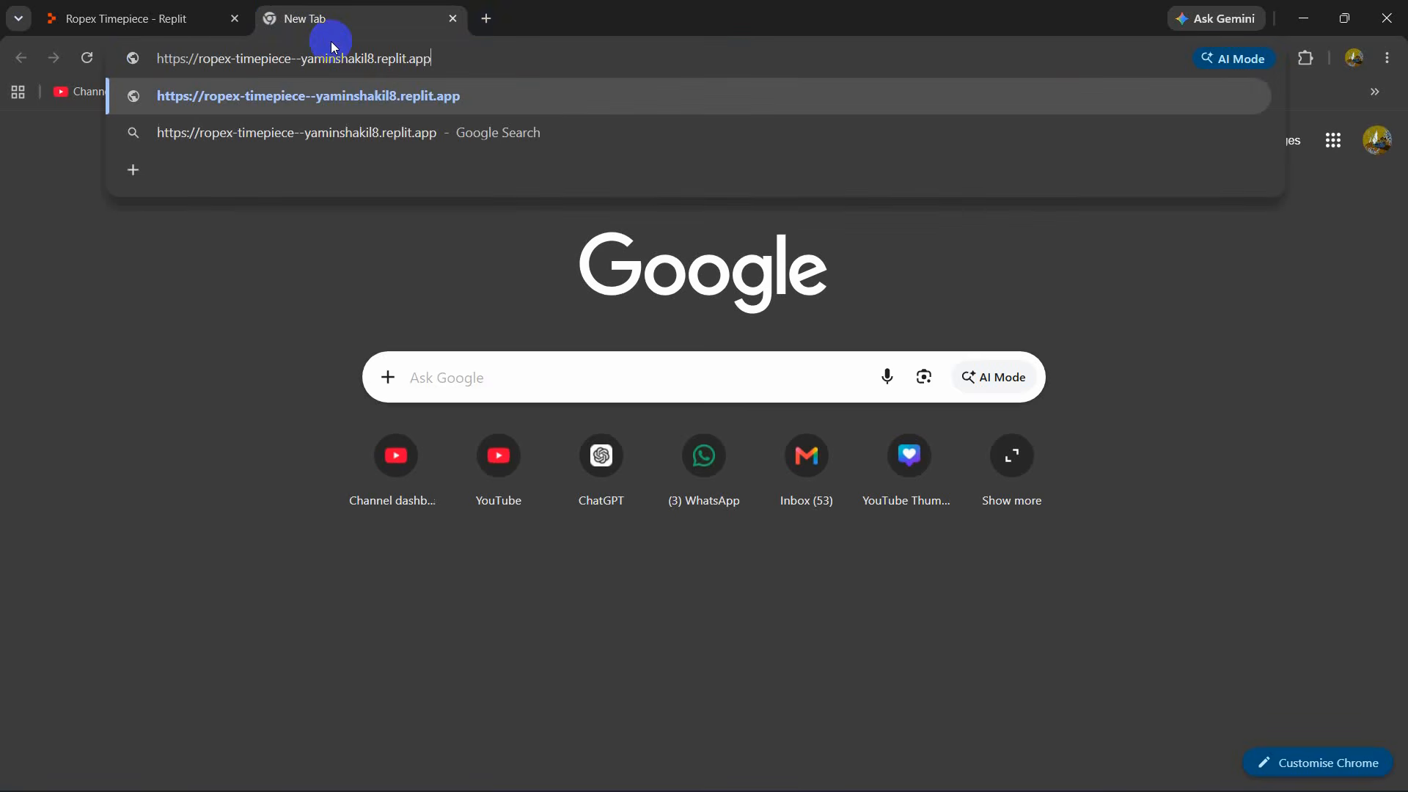
{"action": "key", "text": "Return"}
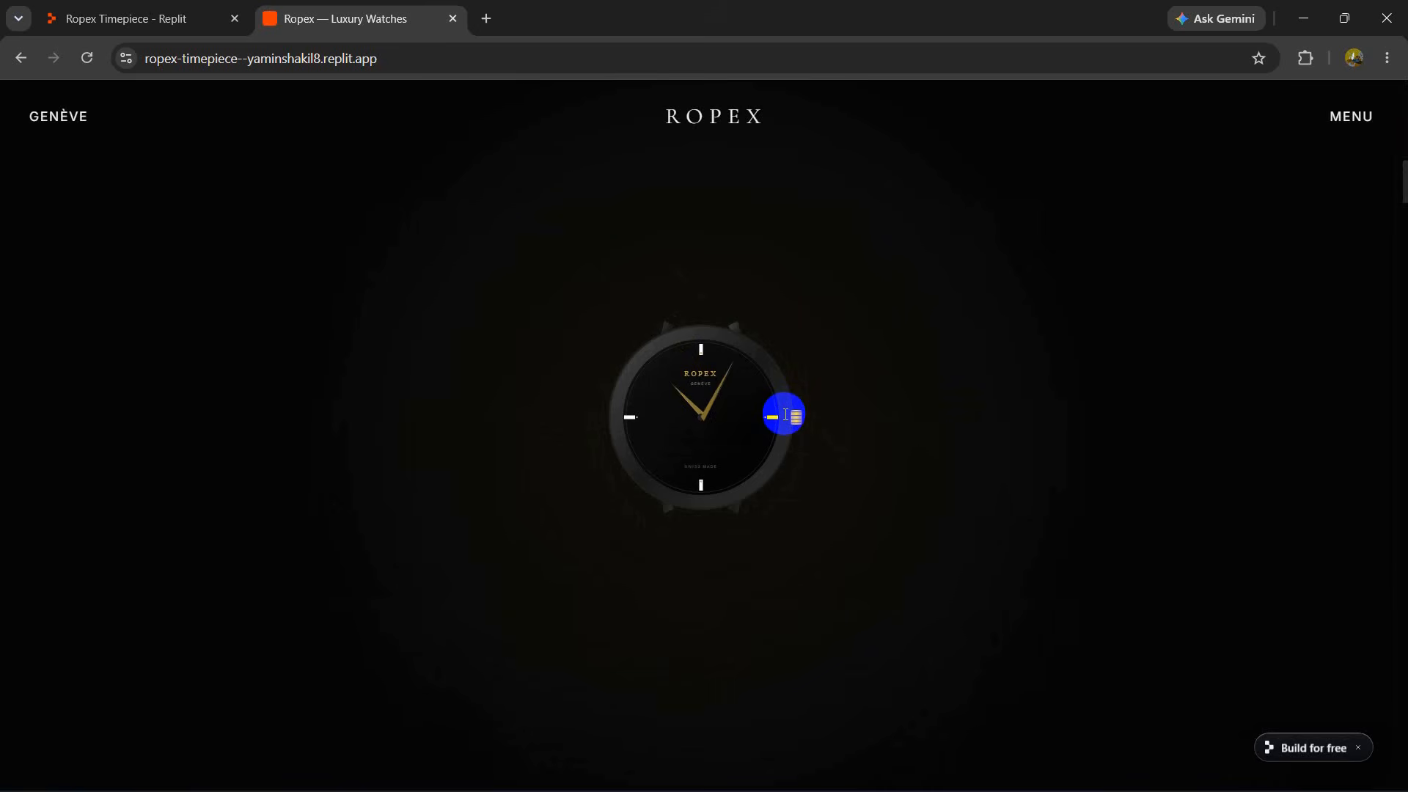
Examine the live site from the watch assembly animation through the collection and components sections to the legacy timeline.
{"action": "scroll", "coordinate": [786, 420], "scroll_direction": "down", "scroll_amount": 5}
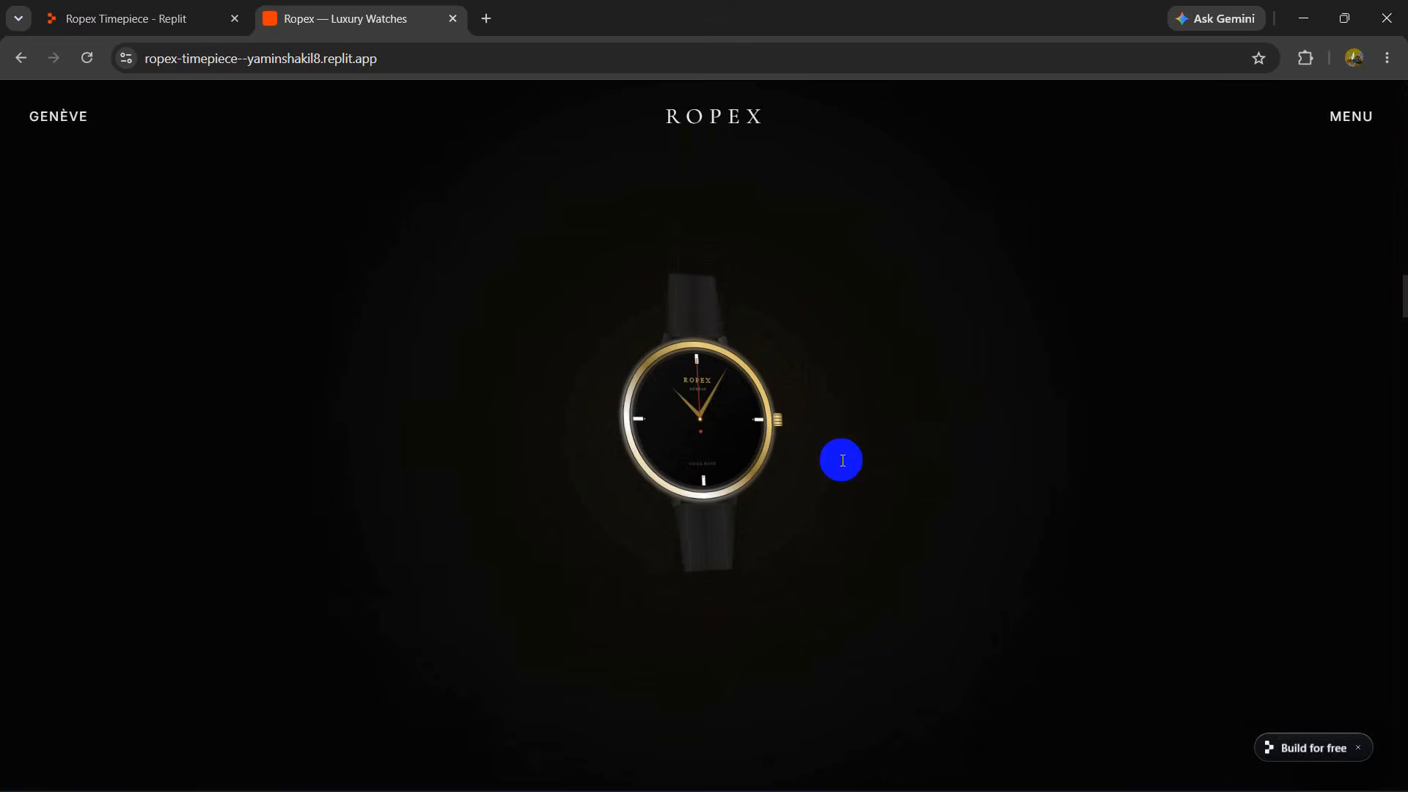
{"action": "scroll", "coordinate": [935, 477], "scroll_direction": "down", "scroll_amount": 6}
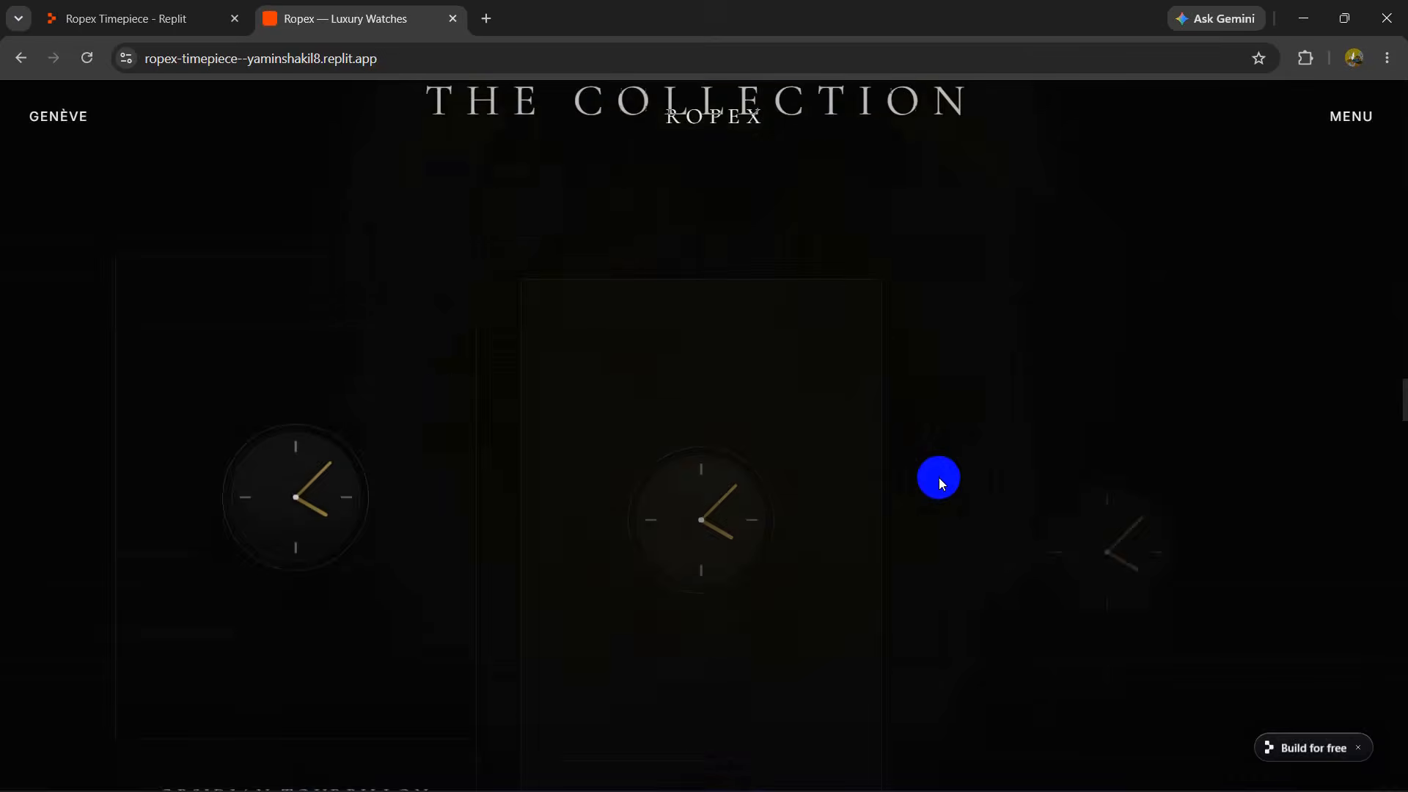
{"action": "scroll", "coordinate": [937, 484], "scroll_direction": "down", "scroll_amount": 4}
{"action": "scroll", "coordinate": [936, 487], "scroll_direction": "up", "scroll_amount": 5}
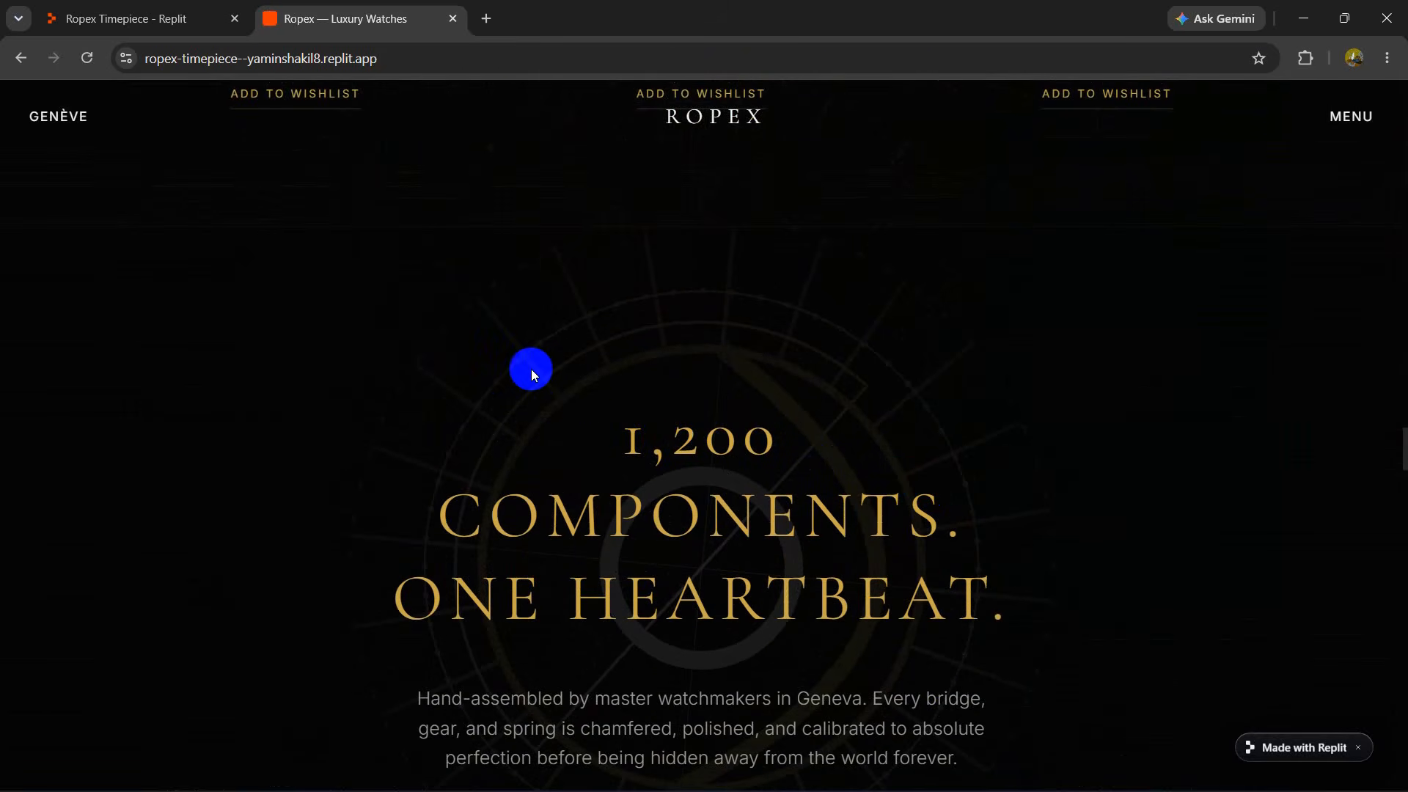
{"action": "scroll", "coordinate": [617, 384], "scroll_direction": "down", "scroll_amount": 2}
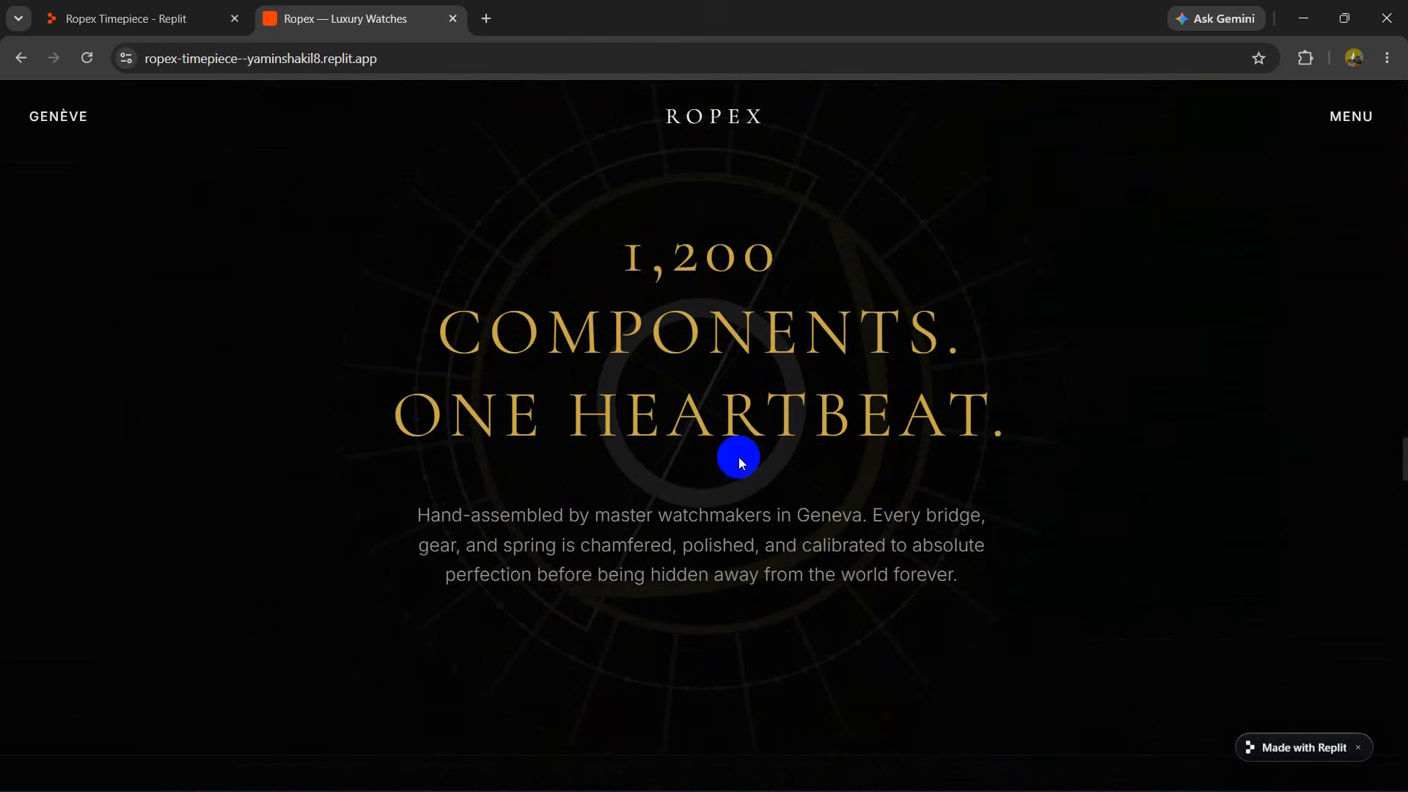
{"action": "scroll", "coordinate": [904, 508], "scroll_direction": "down", "scroll_amount": 8}
{"action": "scroll", "coordinate": [903, 517], "scroll_direction": "down", "scroll_amount": 15}
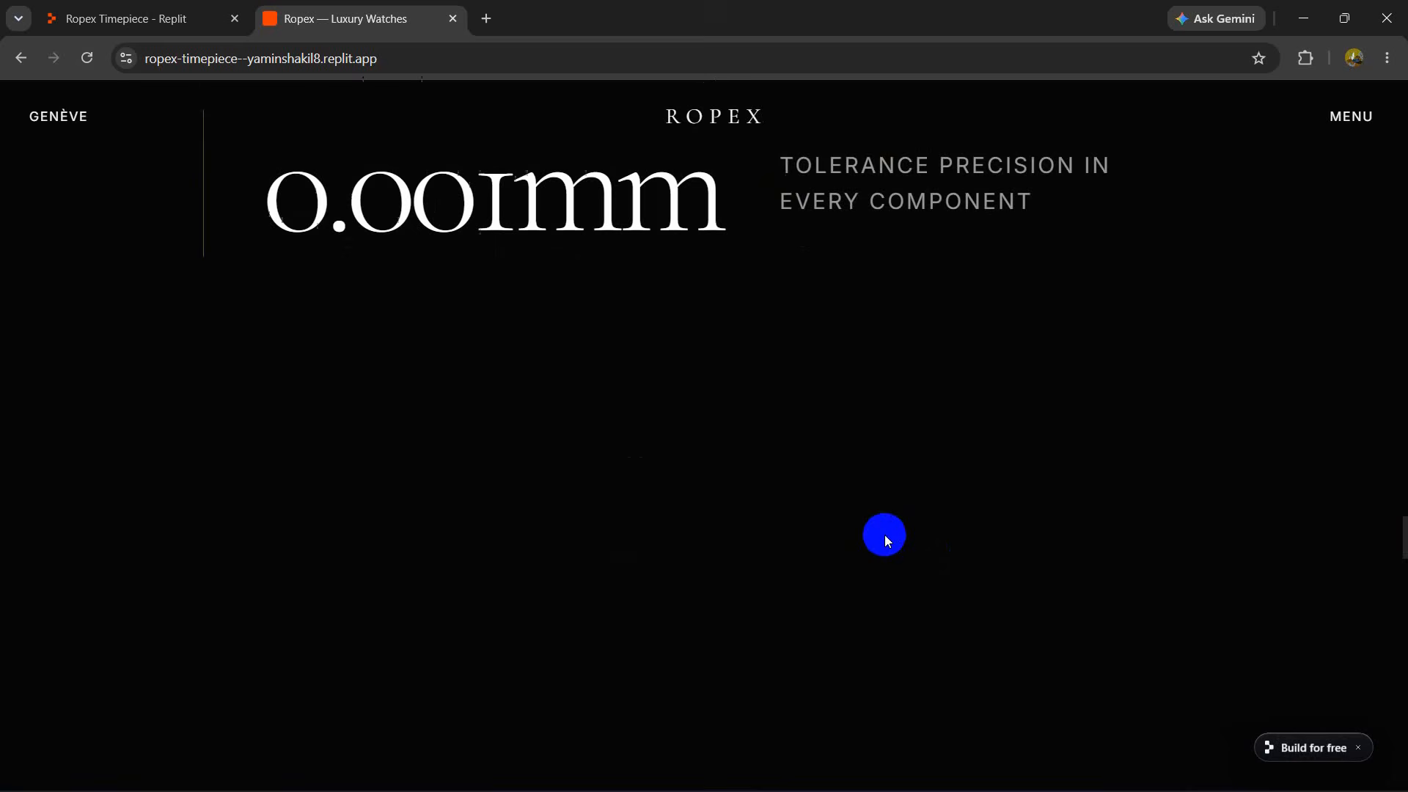
{"action": "scroll", "coordinate": [944, 562], "scroll_direction": "down", "scroll_amount": 15}
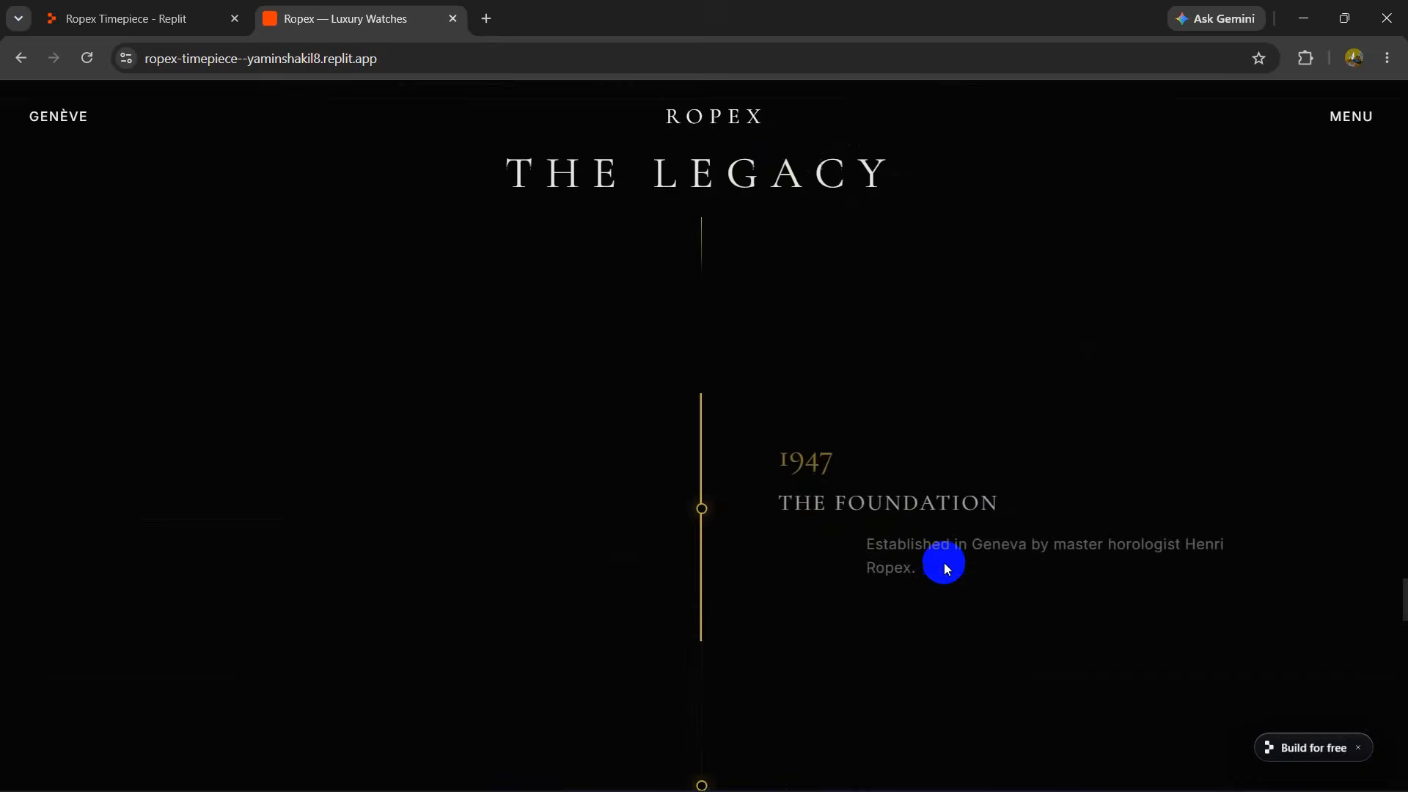
Return to the Replit project, dismiss the publishing confirmation, look back through the Agent chat and go to the Replit home page.
{"action": "left_click", "coordinate": [185, 7]}
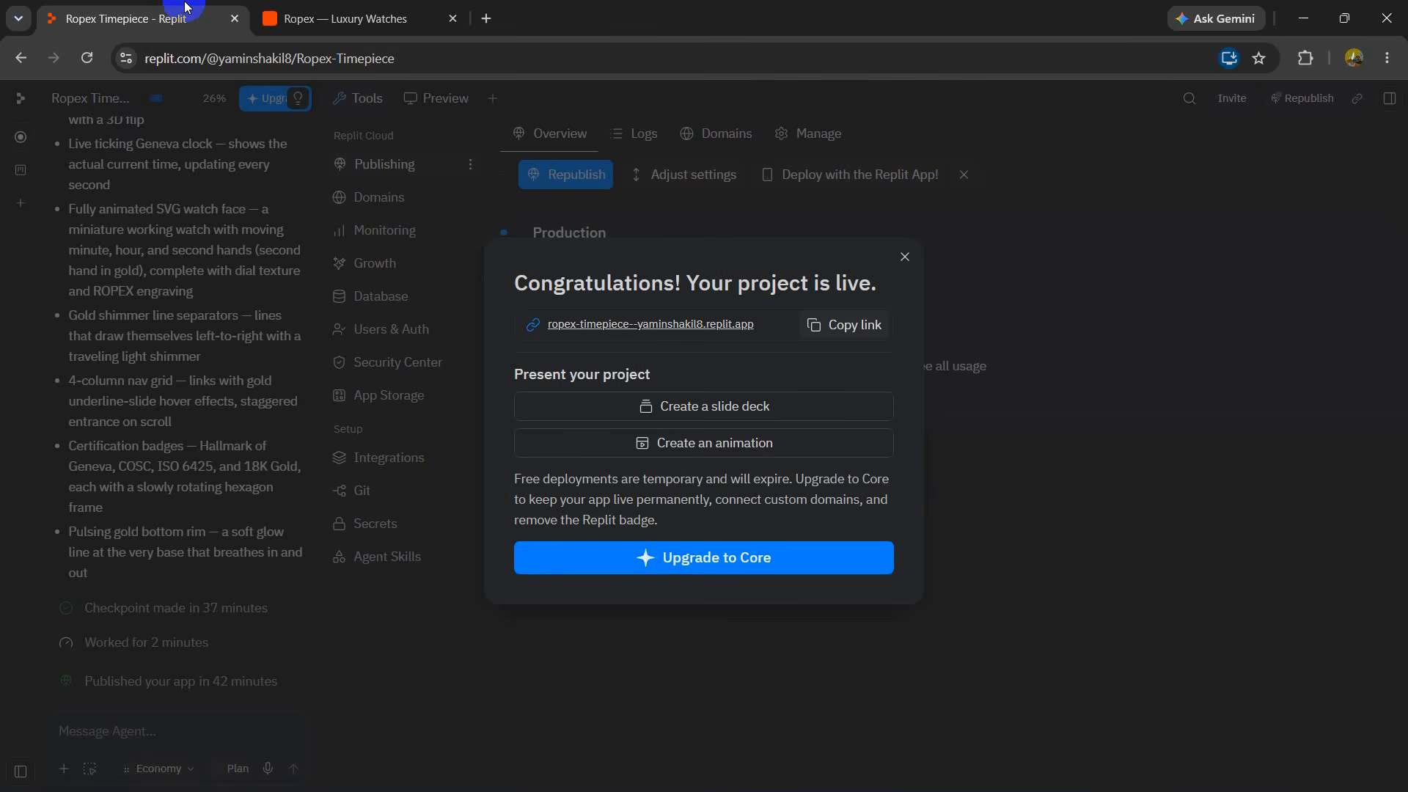
{"action": "left_click", "coordinate": [903, 259]}
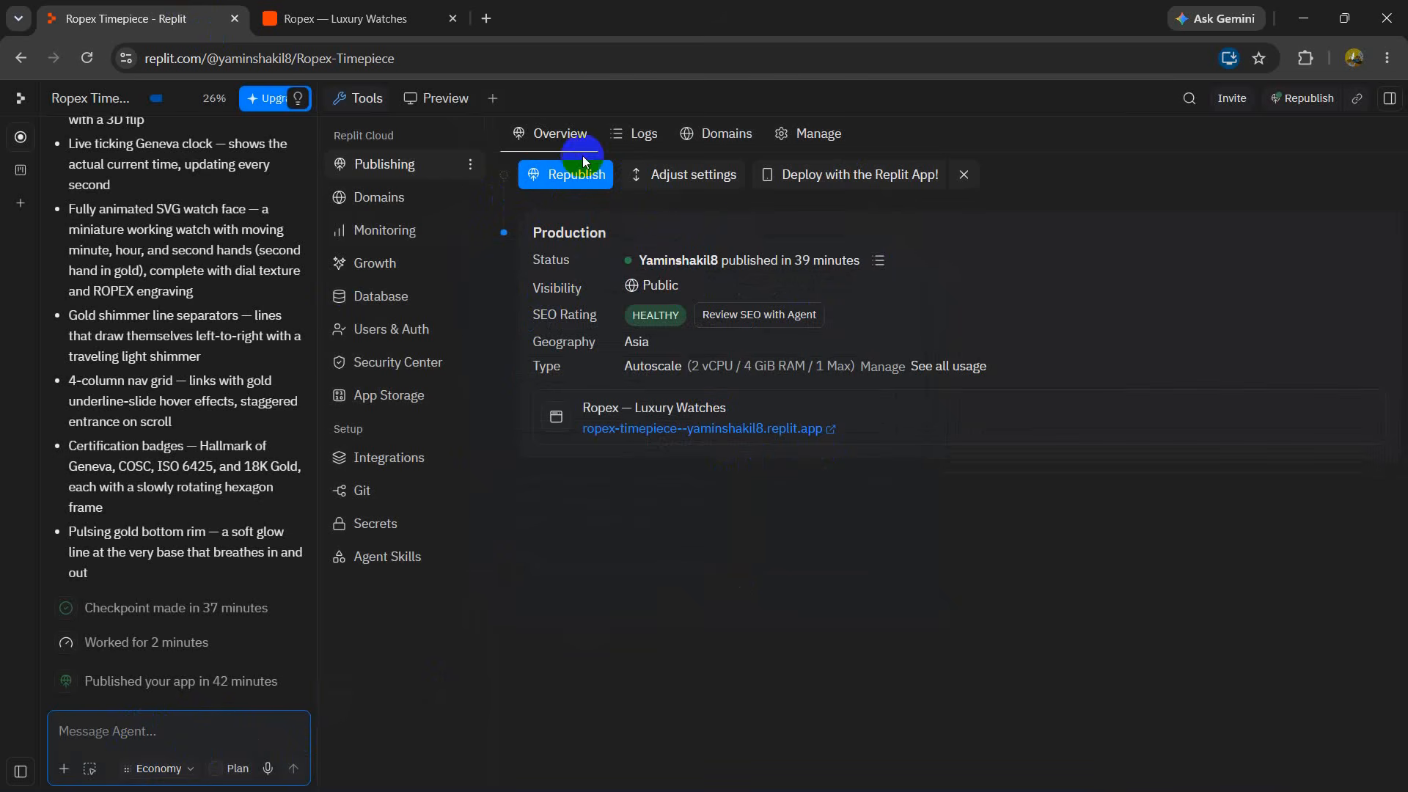
{"action": "scroll", "coordinate": [168, 411], "scroll_direction": "up", "scroll_amount": 20}
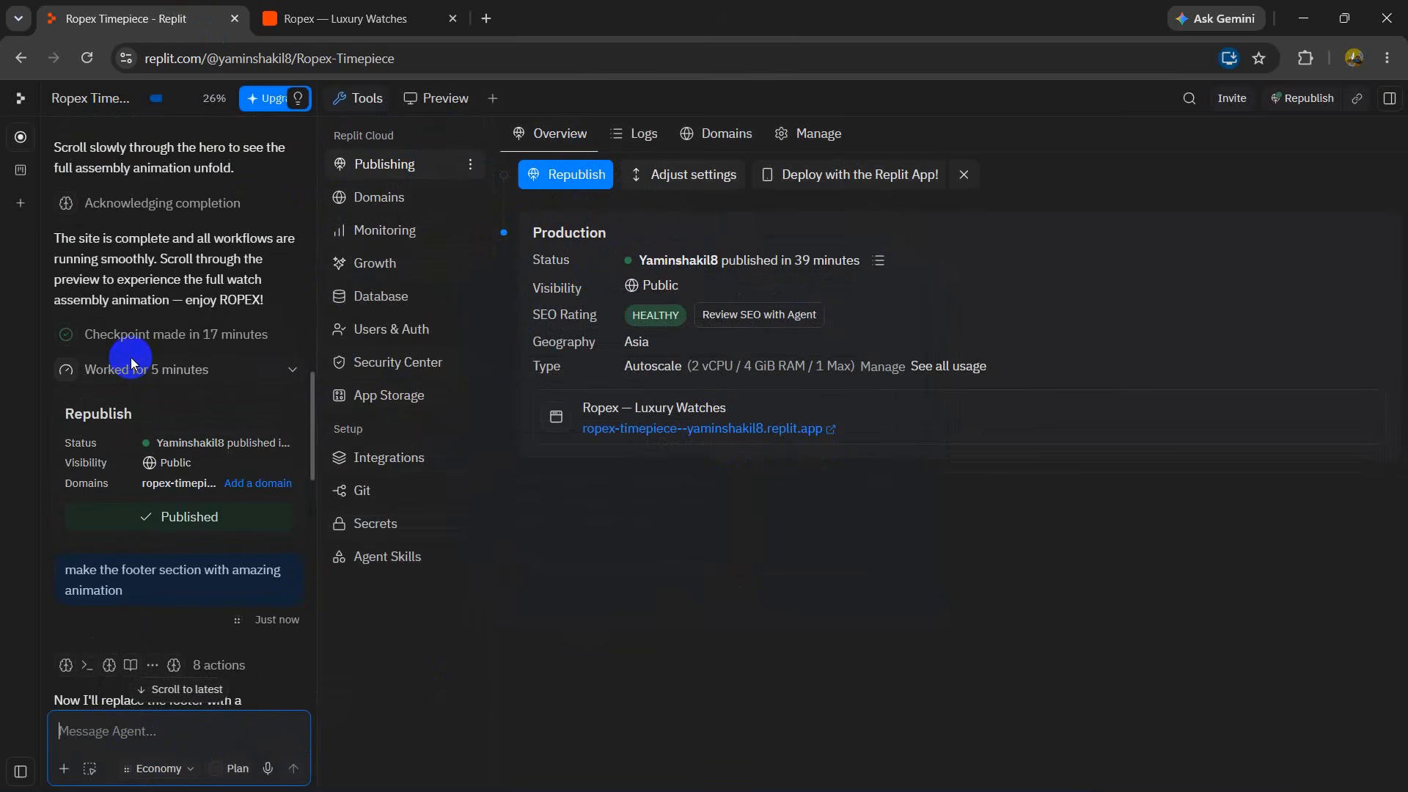
{"action": "scroll", "coordinate": [89, 147], "scroll_direction": "up", "scroll_amount": 1}
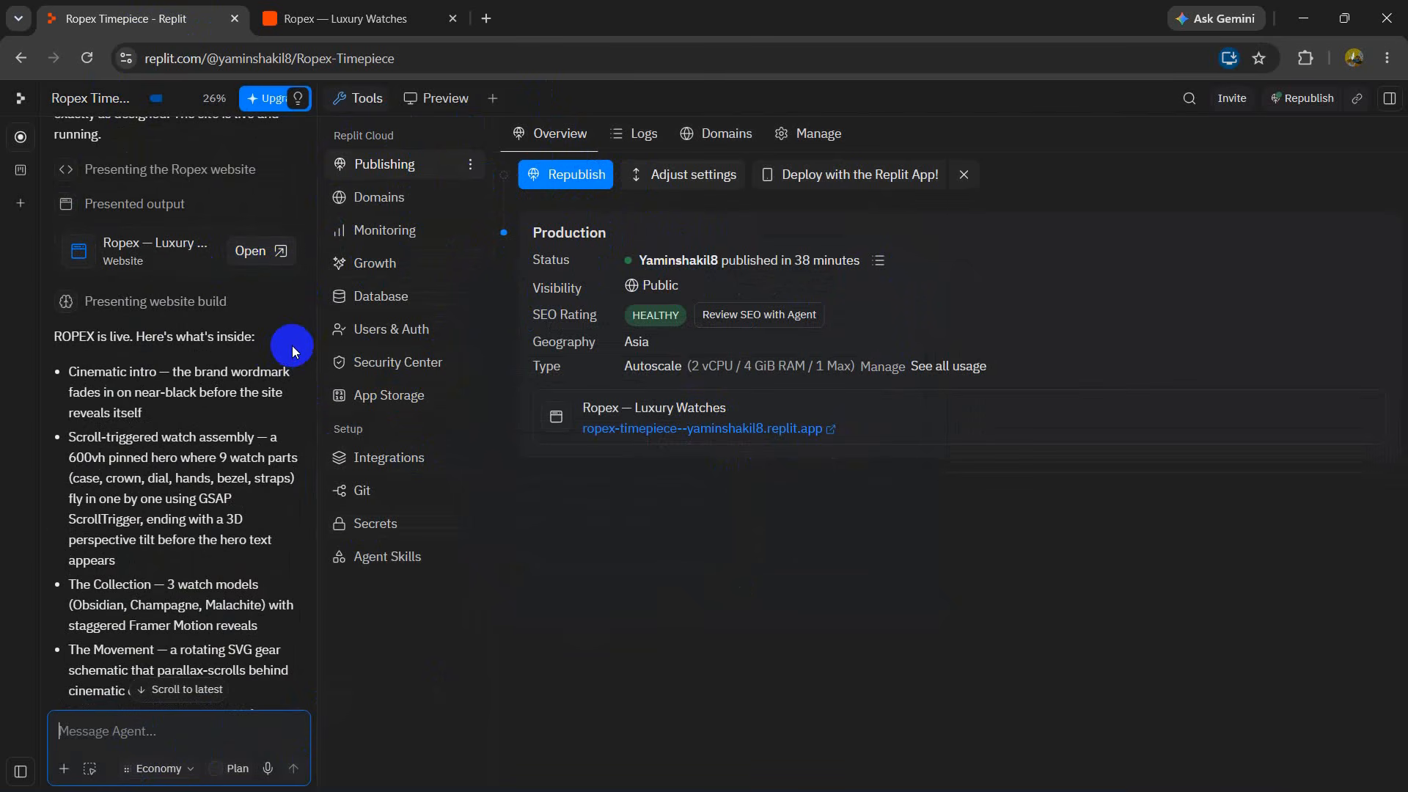
{"action": "left_click", "coordinate": [22, 98]}
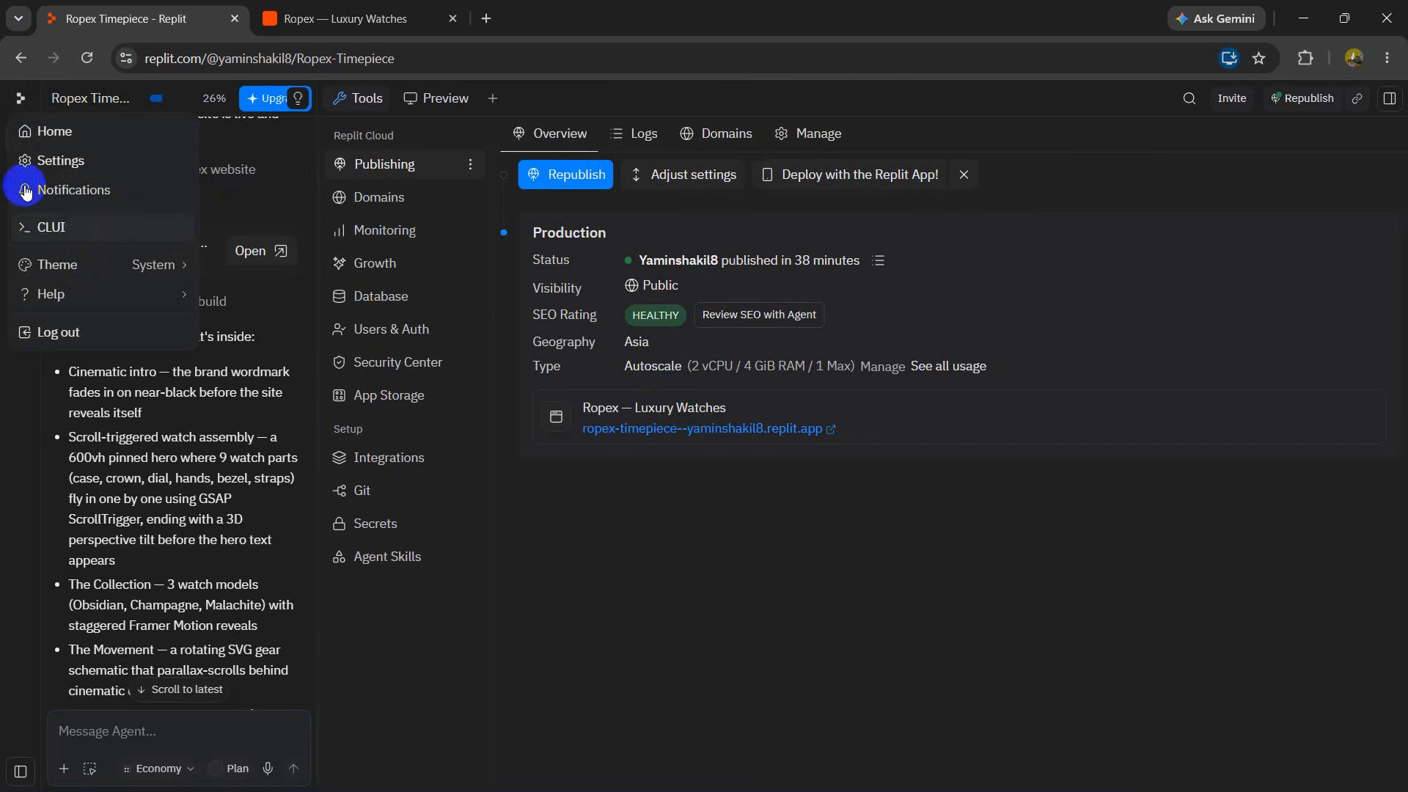
{"action": "left_click", "coordinate": [65, 132]}
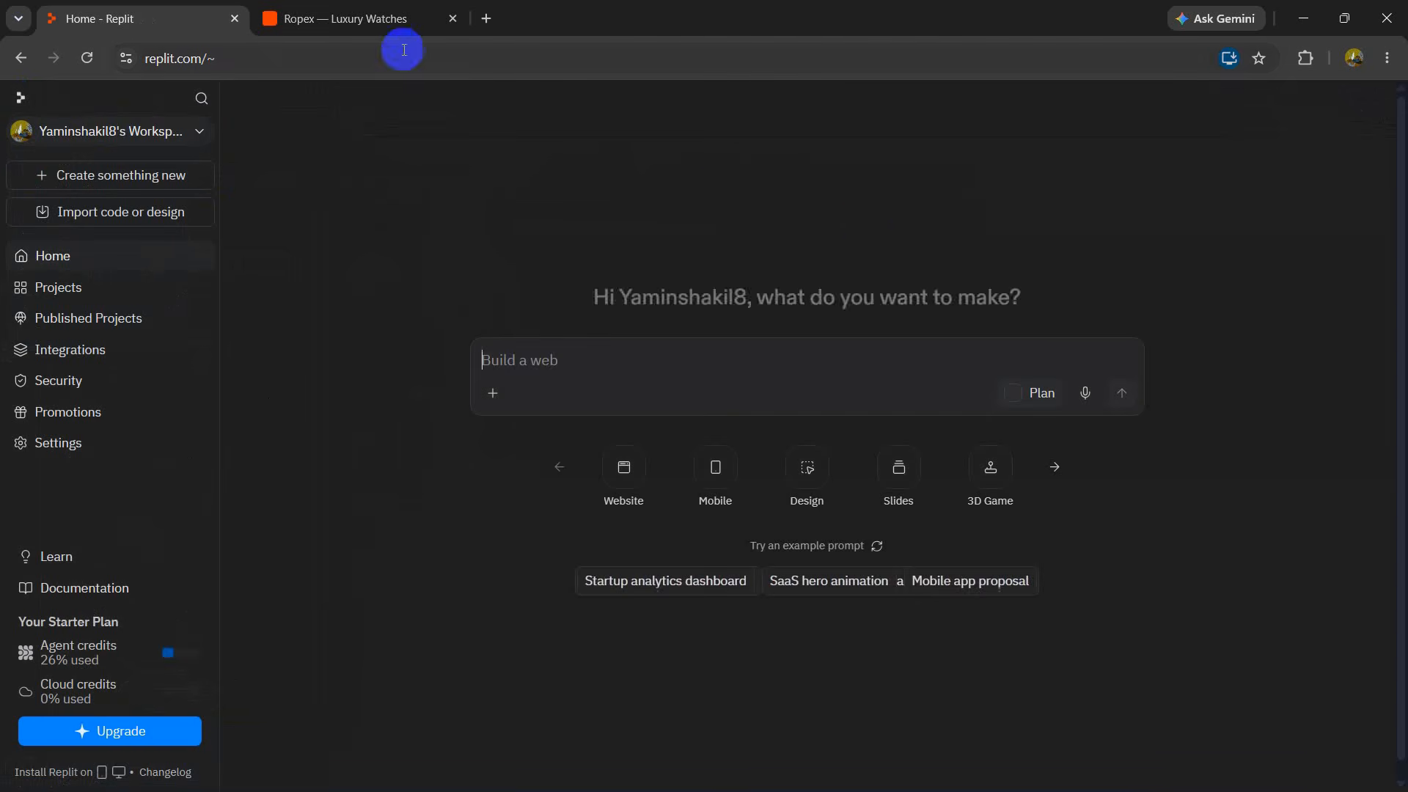